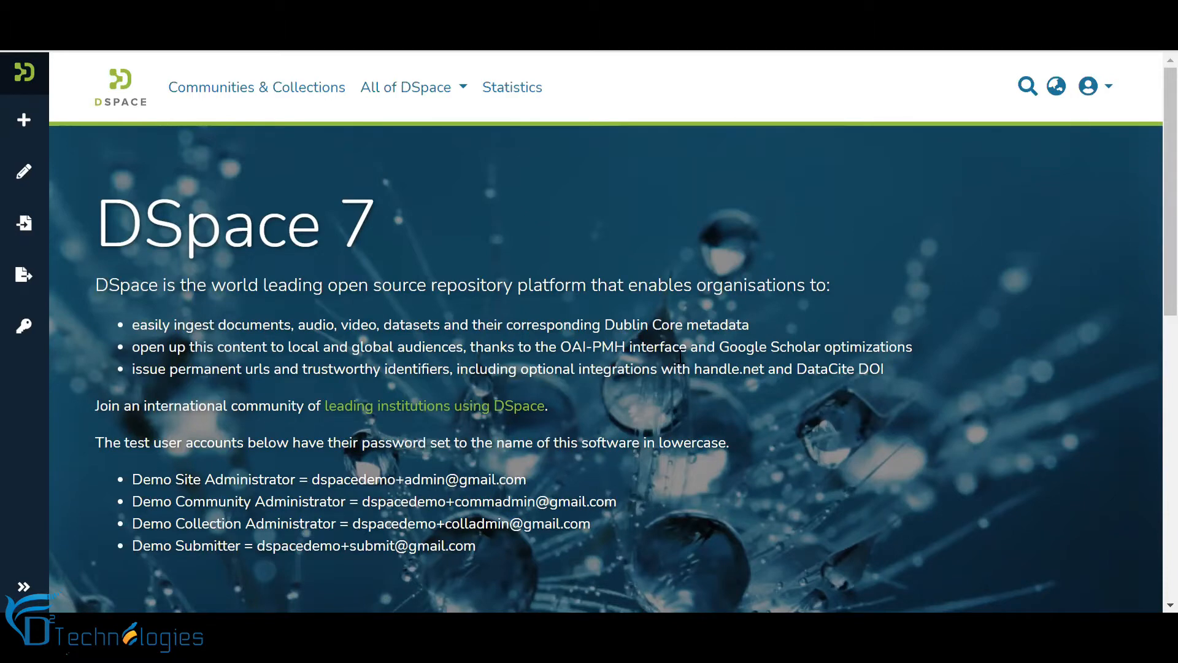
# Open MyDSpace and start a new item submission in Test Collection, searching the collections for "test"
pyautogui.click(1109, 89)
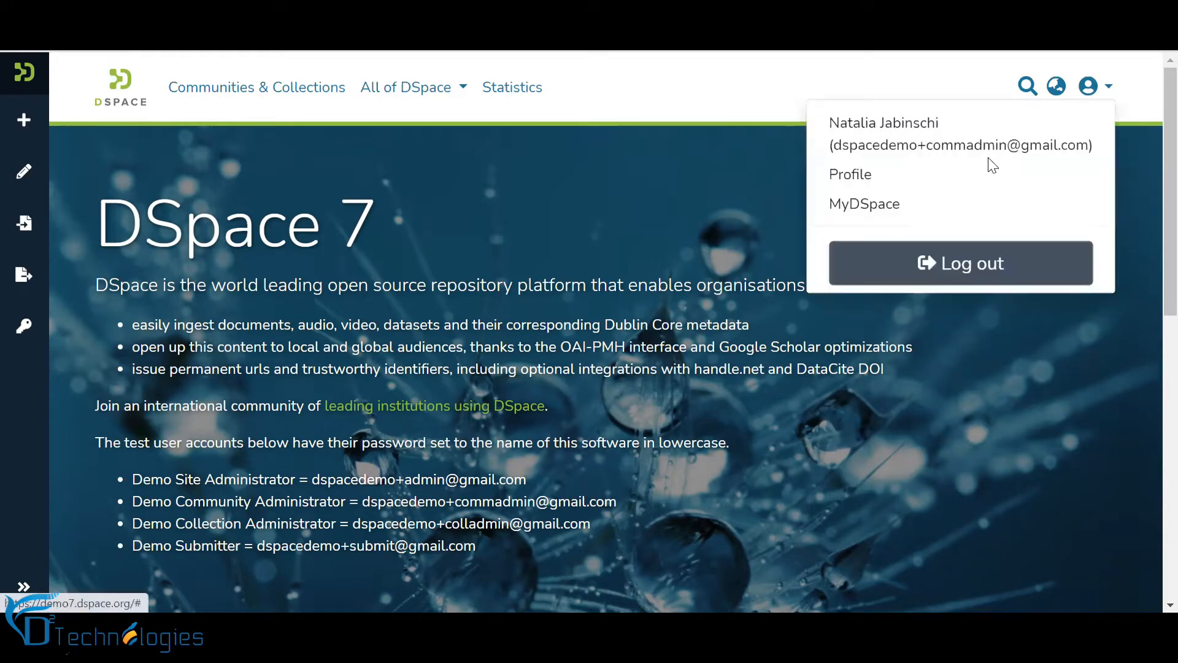
pyautogui.click(884, 216)
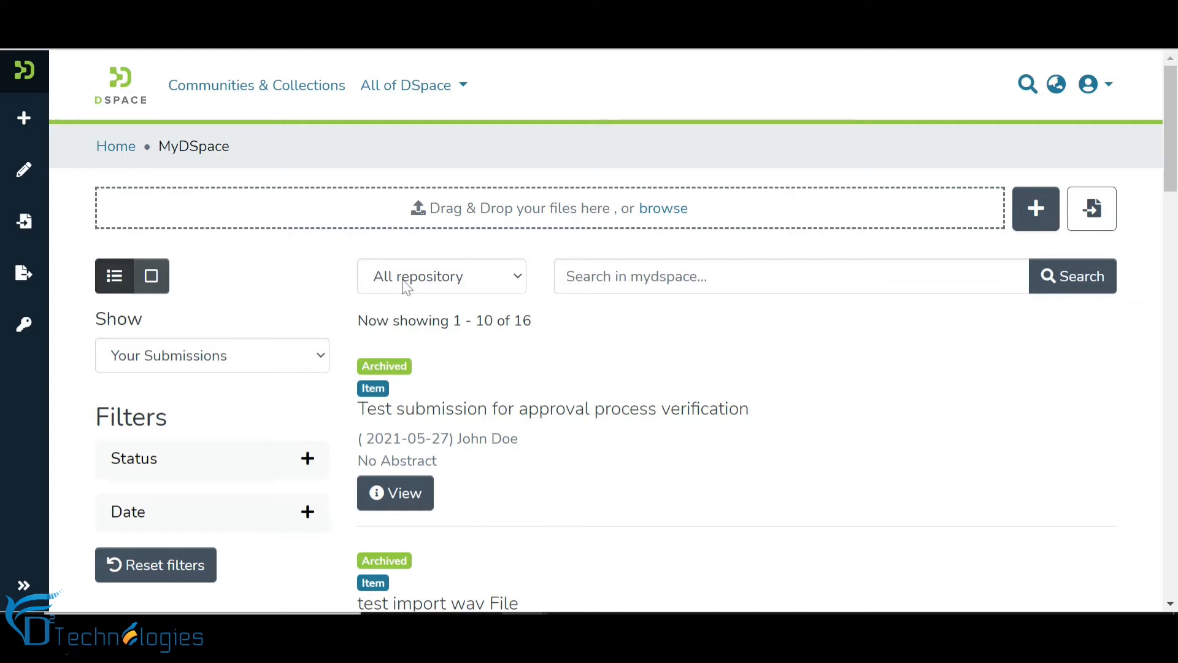
pyautogui.click(24, 127)
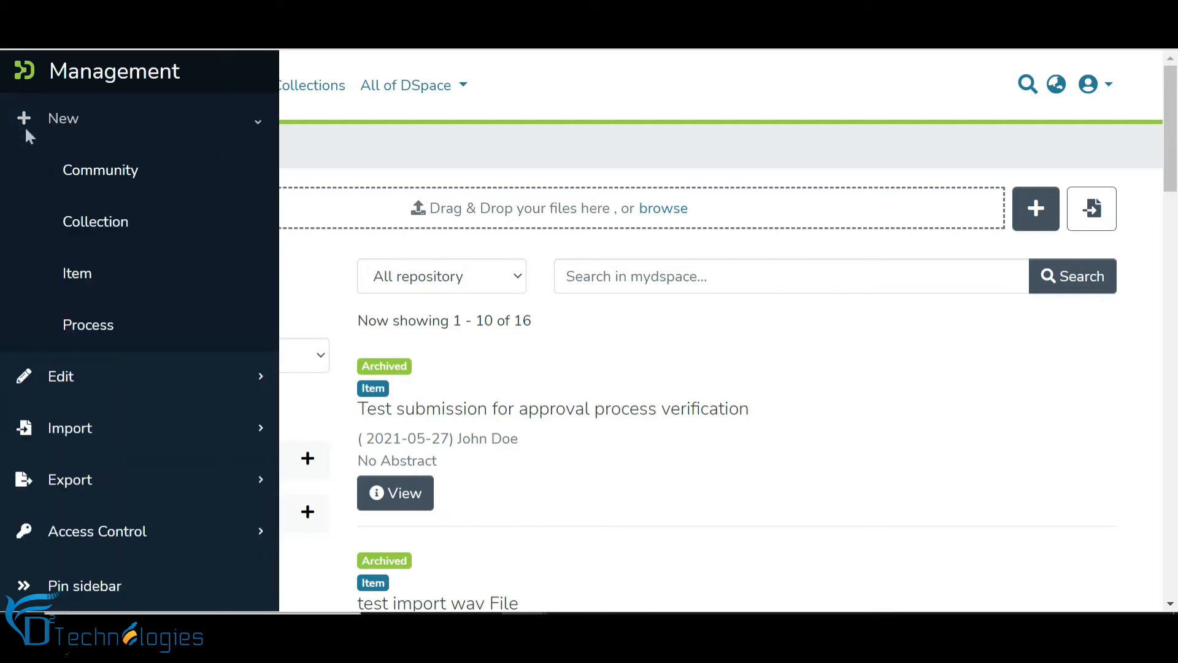
pyautogui.click(92, 292)
pyautogui.write('test')
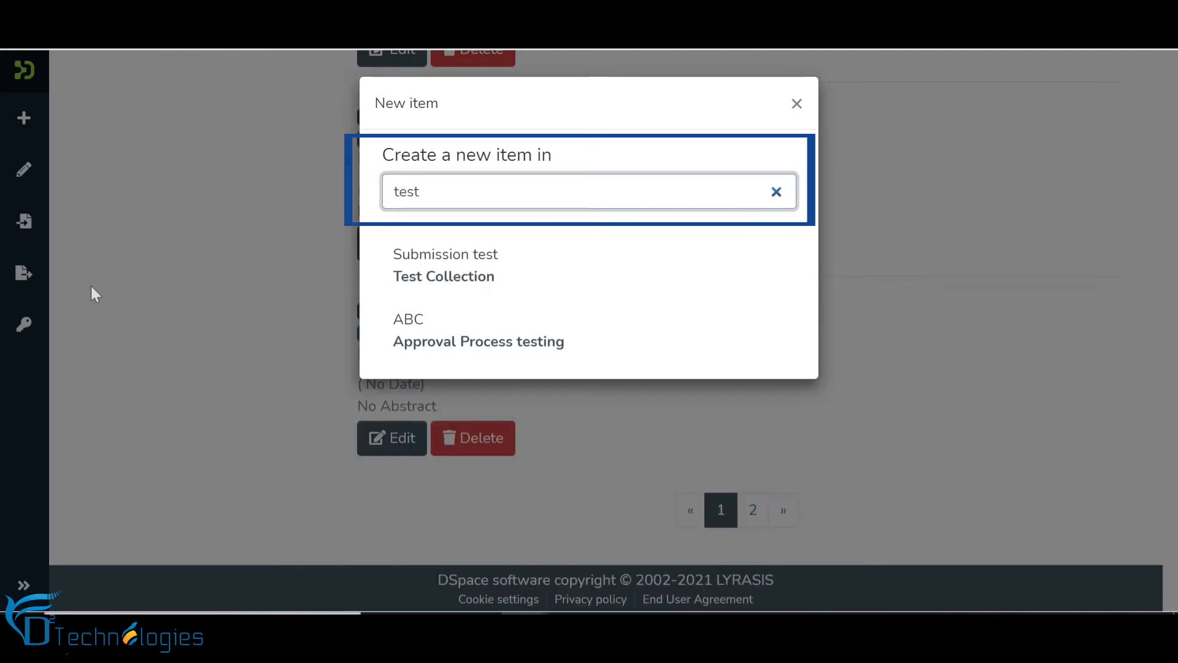
pyautogui.click(414, 284)
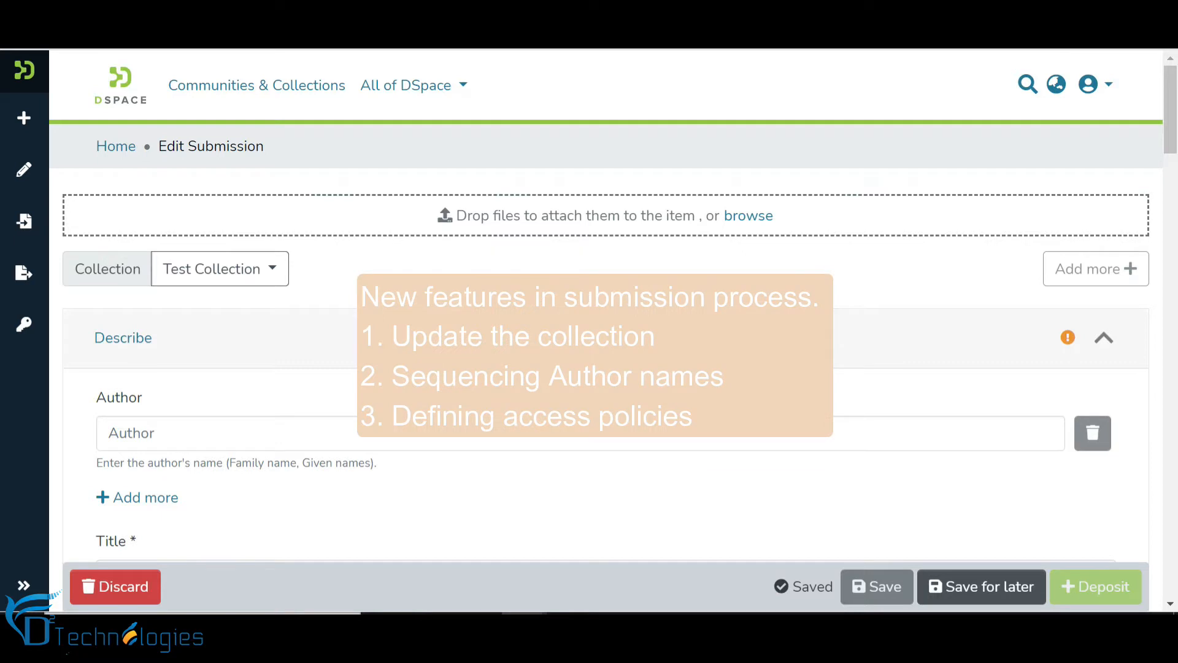
# Attach the desktop file "Test document for uploading purposes" to the item and check which other collections can be chosen, keeping Test Collection
pyautogui.click(732, 218)
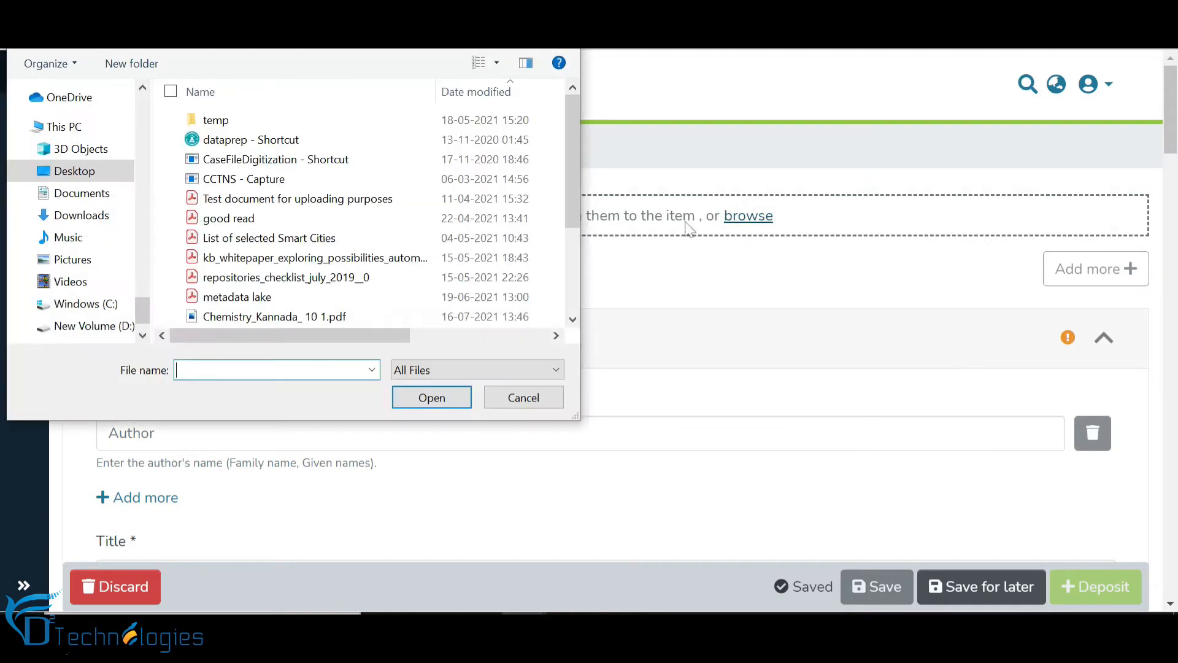
pyautogui.click(289, 205)
pyautogui.doubleClick(290, 209)
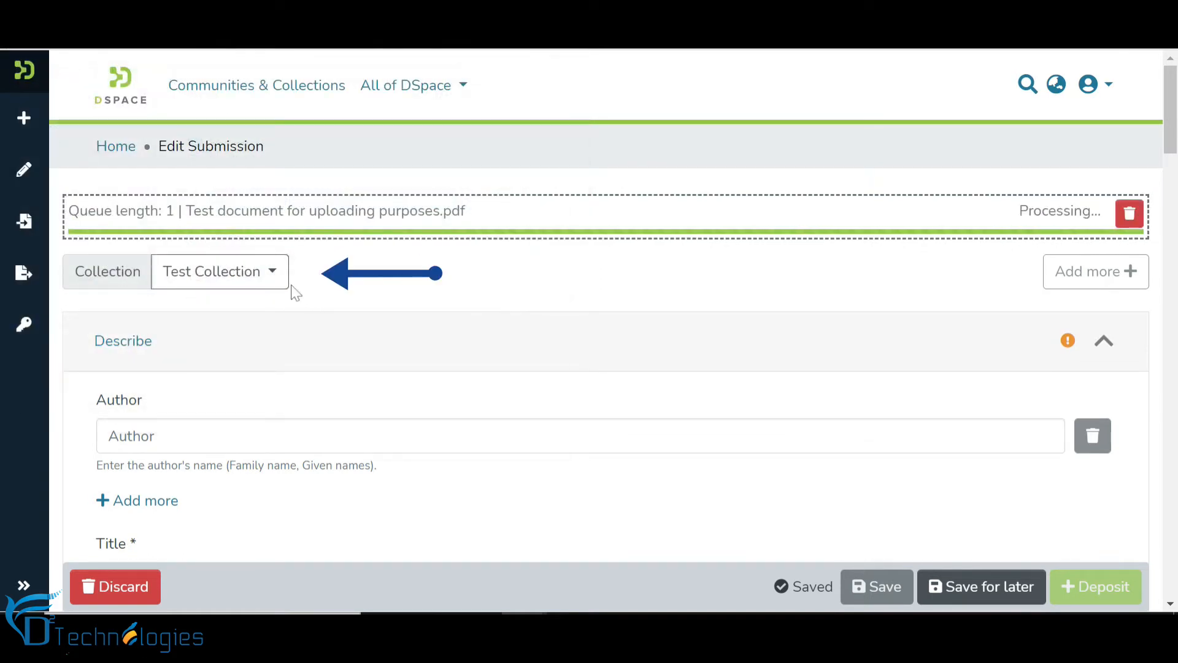
pyautogui.click(272, 273)
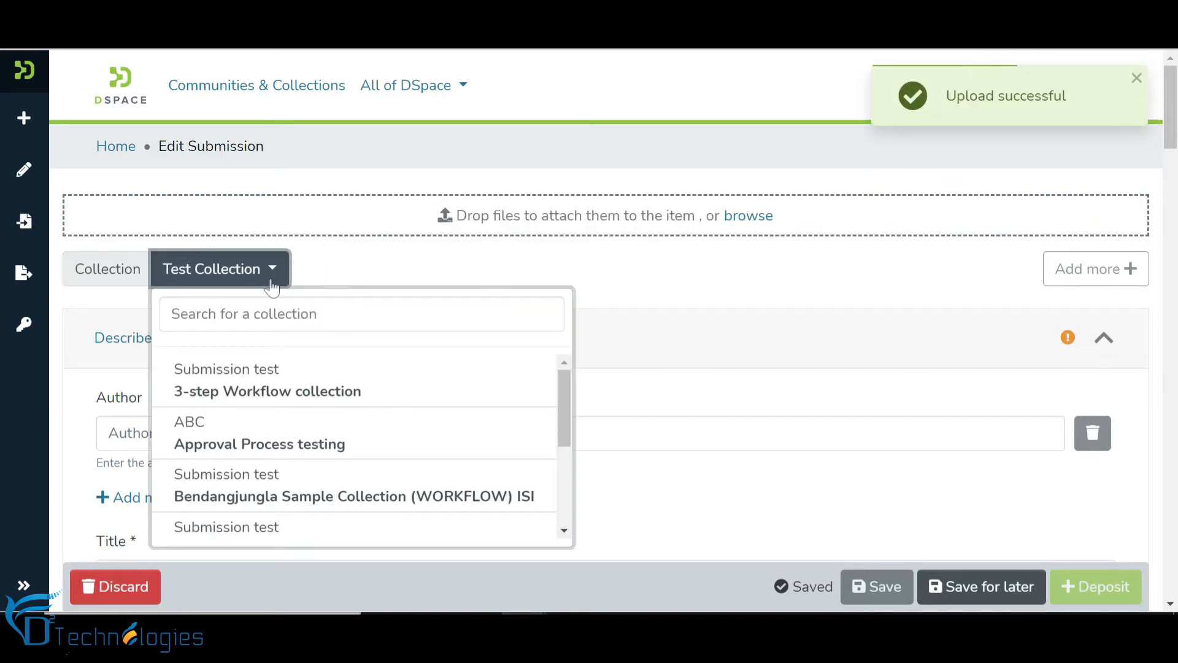
pyautogui.click(272, 286)
# Fill in the first author's name using the suggested previous entry
pyautogui.scroll(-2, 324, 354)
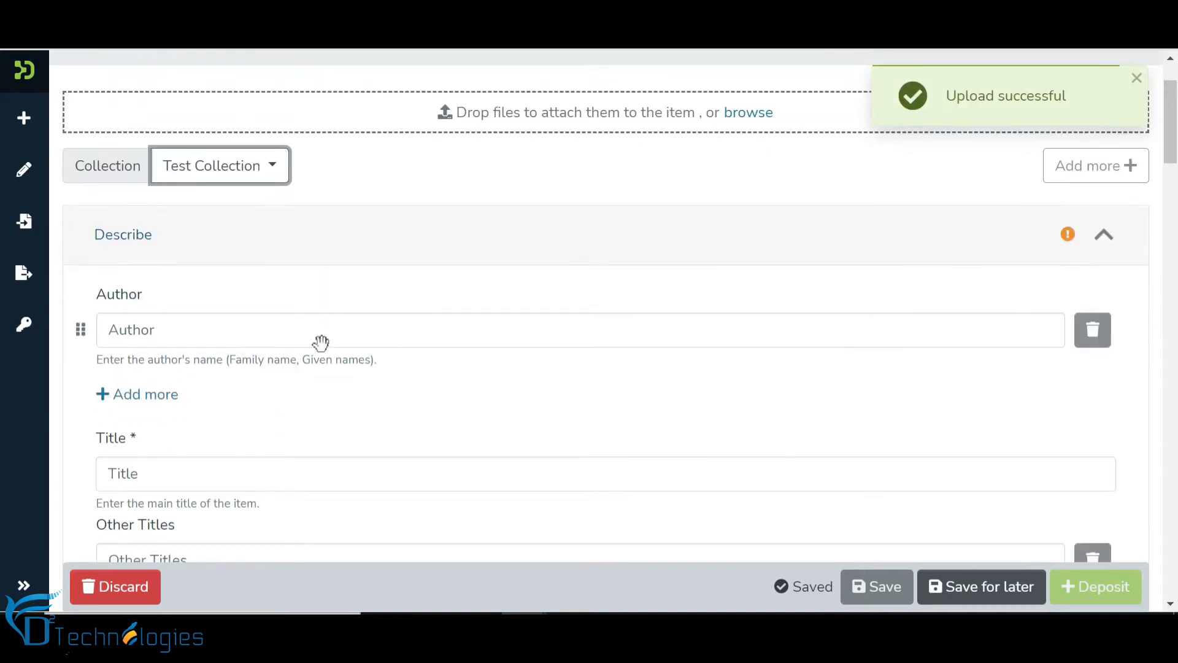
pyautogui.click(338, 314)
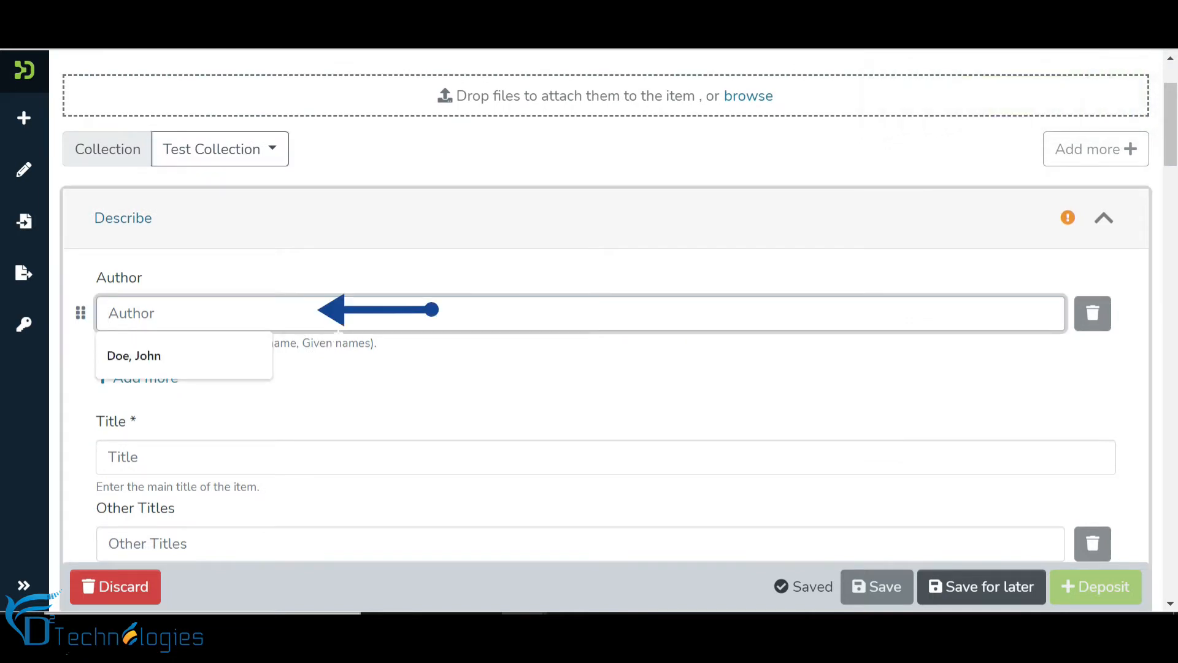
pyautogui.press('Down')
pyautogui.press('Return')
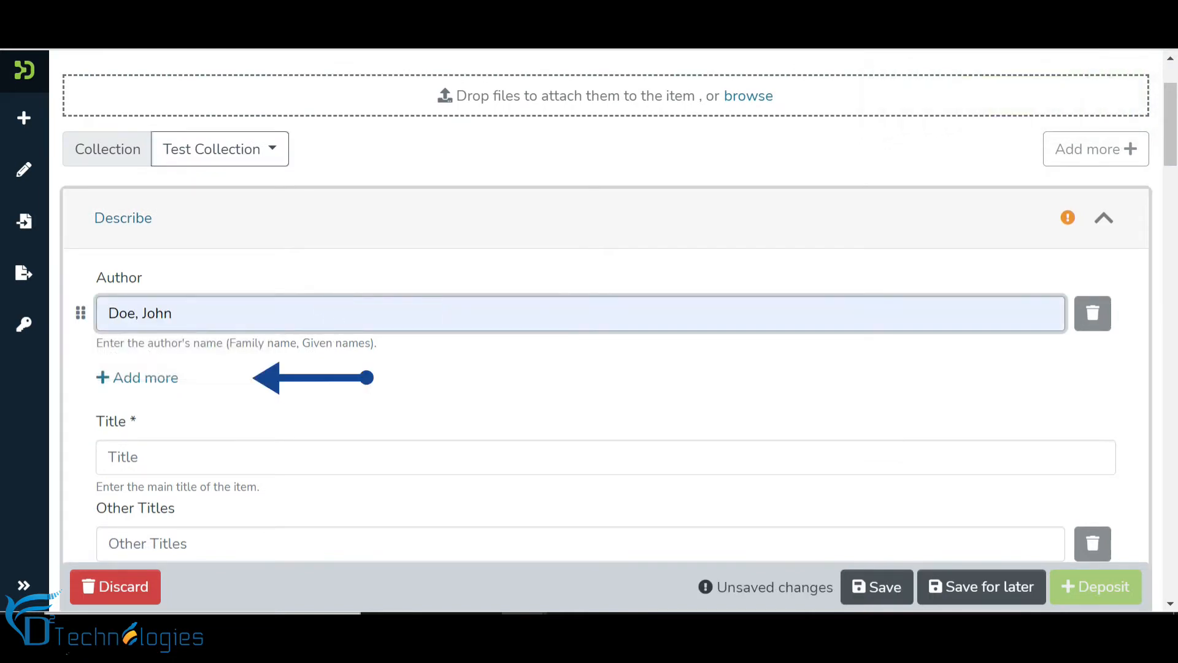
# Add a second author entry with the author's name and reorder it above the first author
pyautogui.click(145, 379)
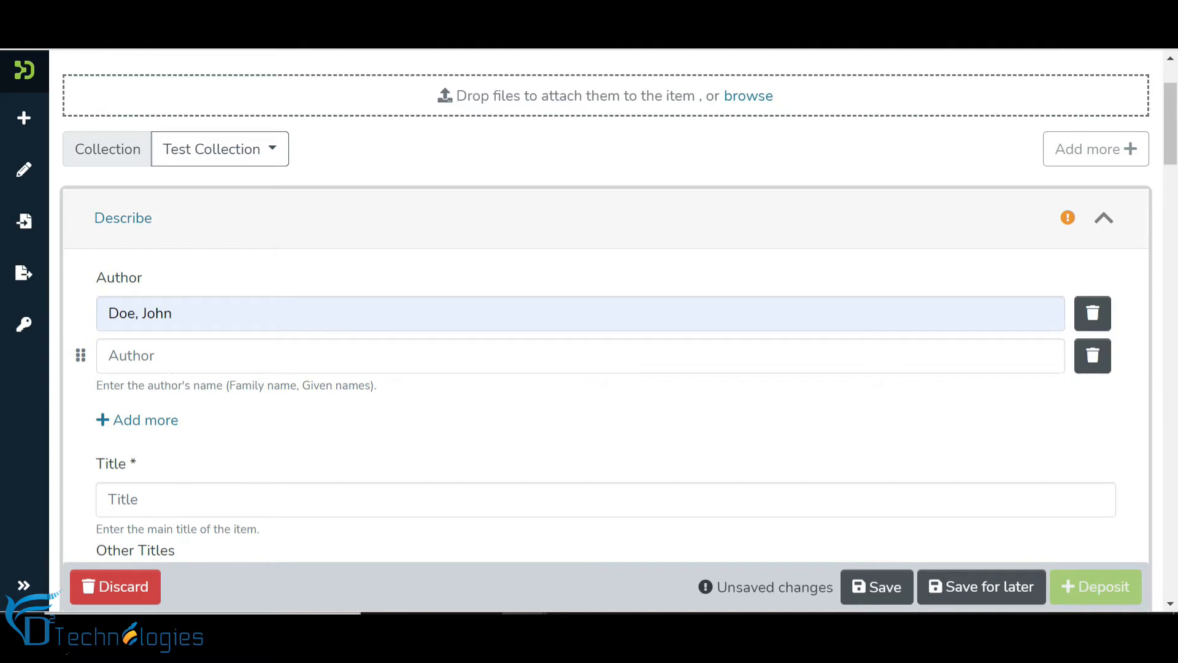
pyautogui.click(164, 368)
pyautogui.write('VA')
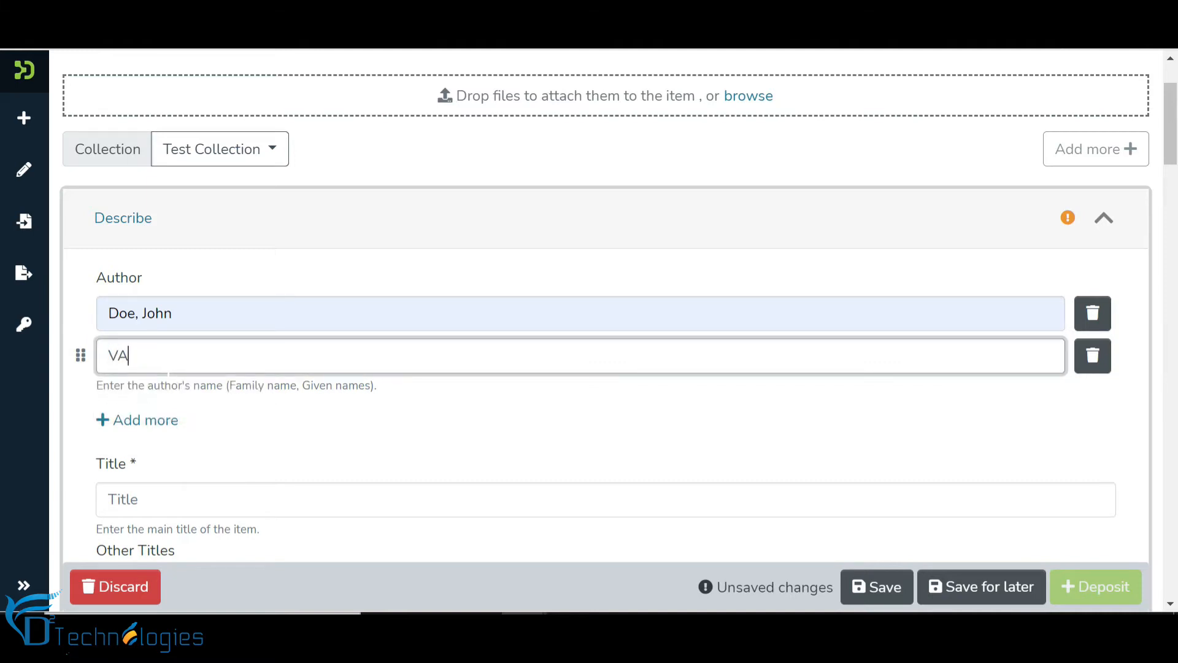
pyautogui.write(', Raja')
pyautogui.moveTo(81, 359); pyautogui.dragTo(83, 314)
# Set the item's main title to the suggested entry "DSpace demonstration"
pyautogui.scroll(-5, 83, 315)
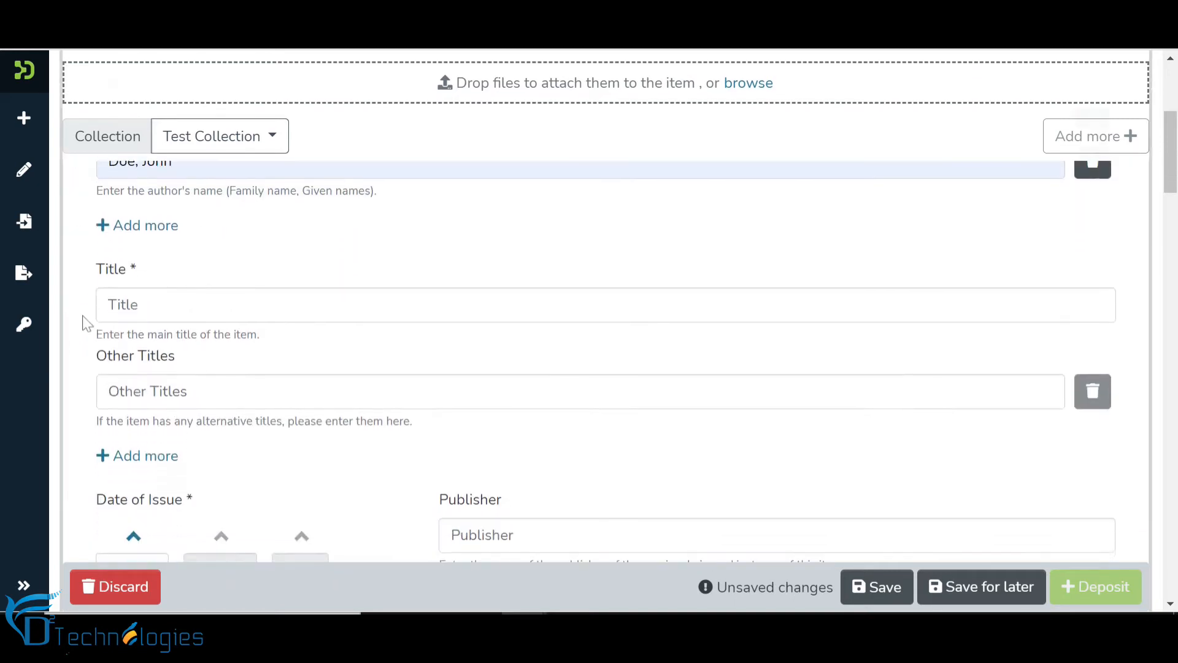
pyautogui.click(130, 241)
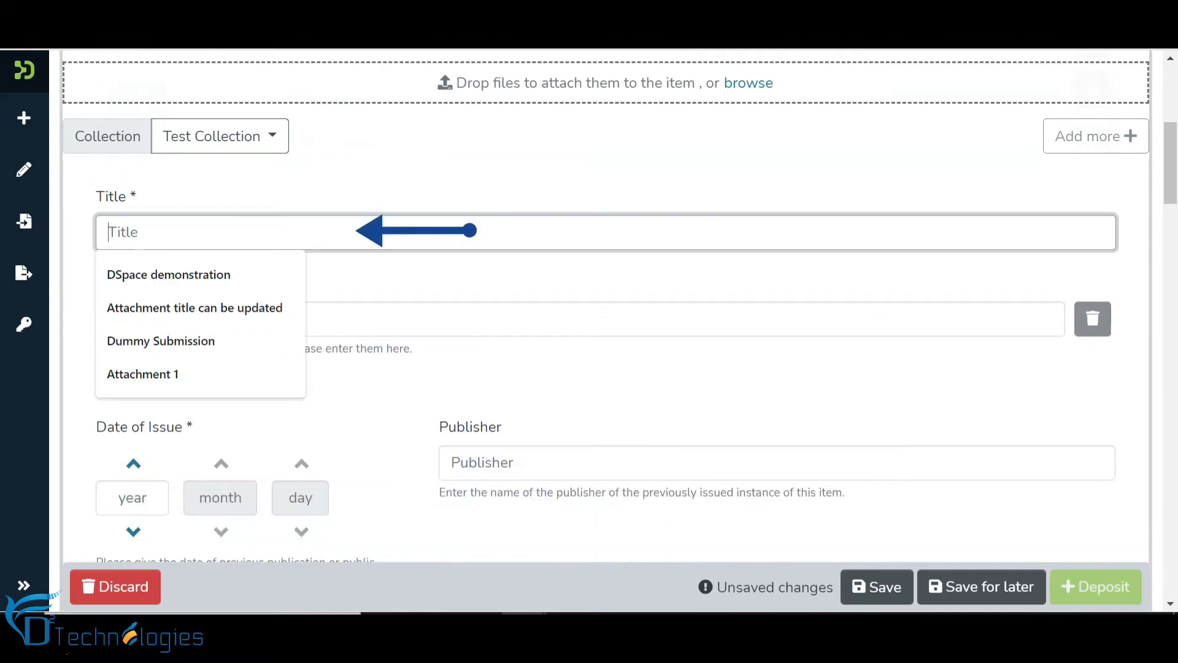
pyautogui.click(157, 274)
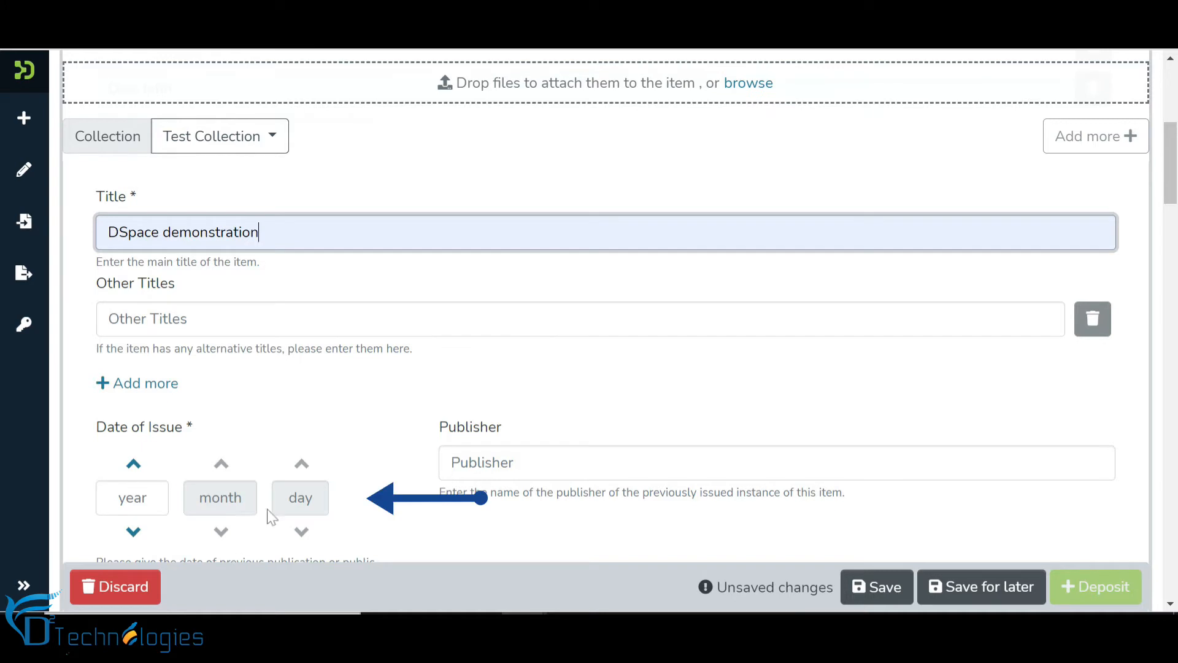
# Set the date of issue to year 2021, month 6, day 21
pyautogui.click(134, 466)
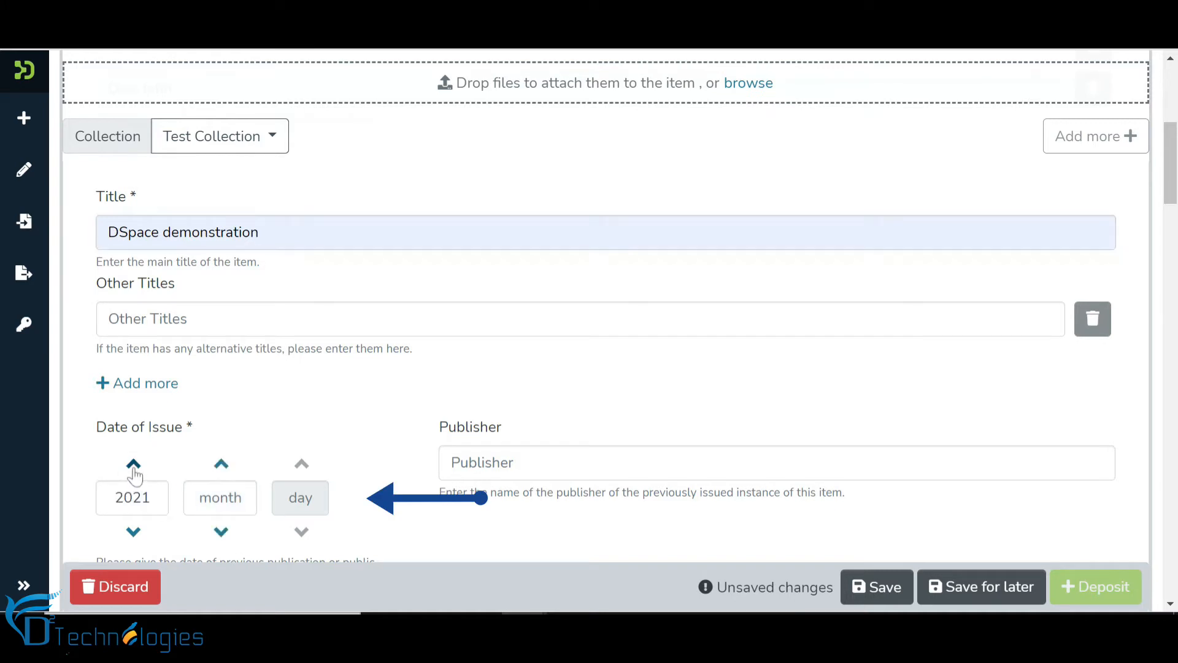
pyautogui.click(221, 497)
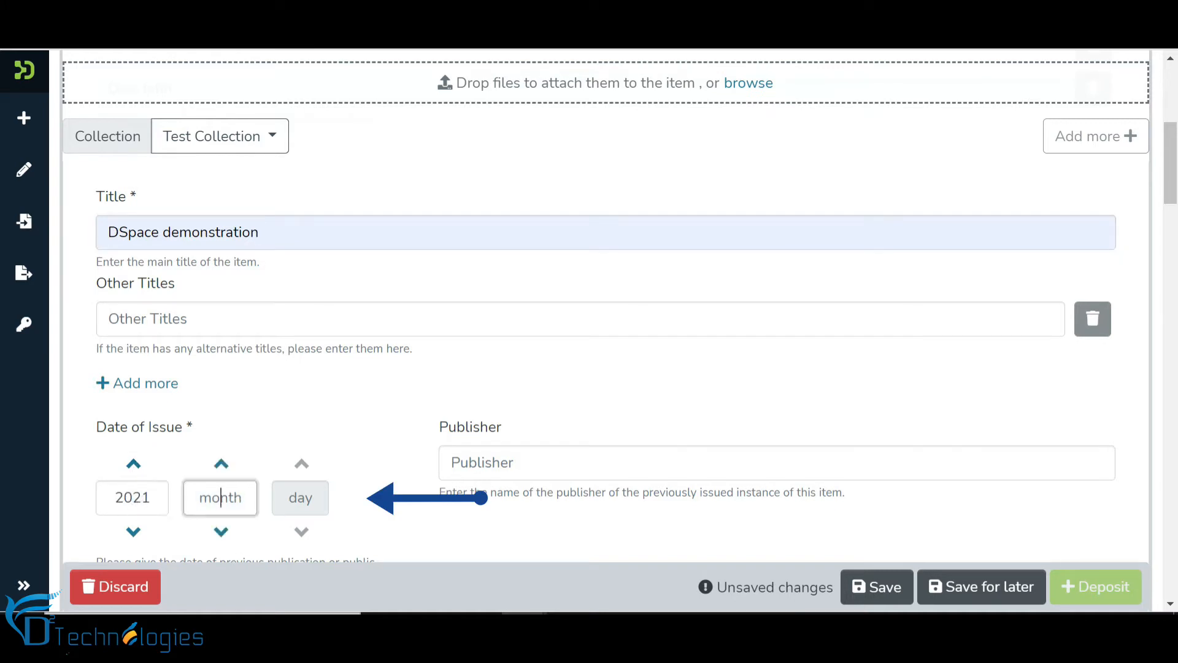
pyautogui.click(221, 466)
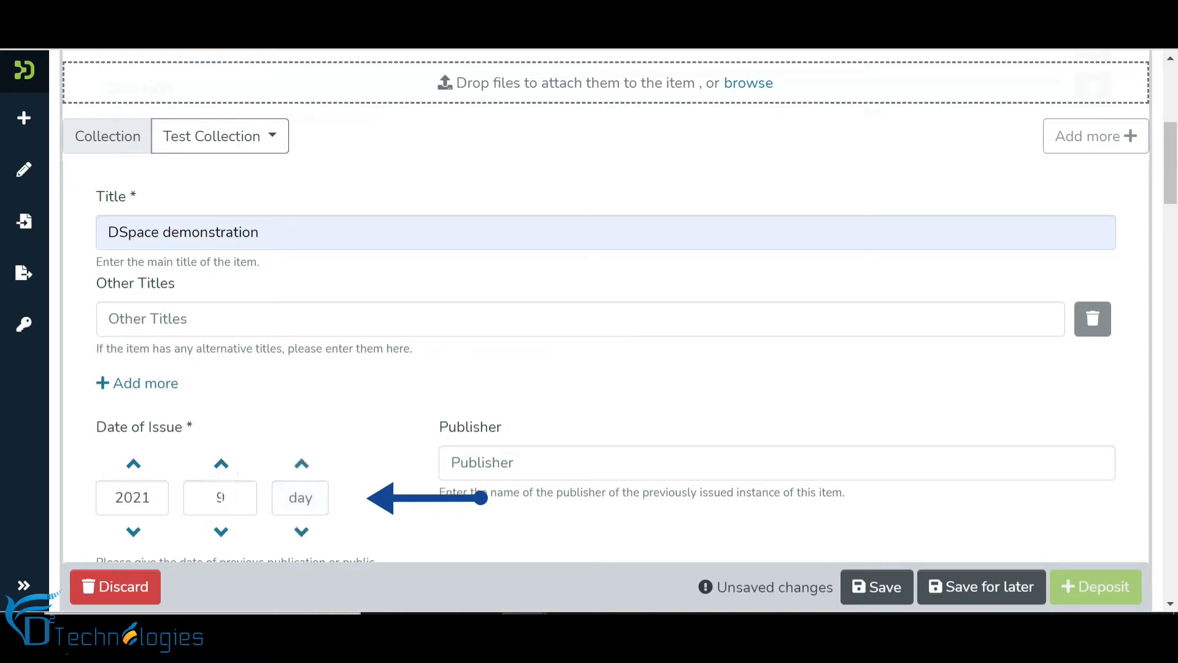
pyautogui.doubleClick(220, 498)
pyautogui.write('6')
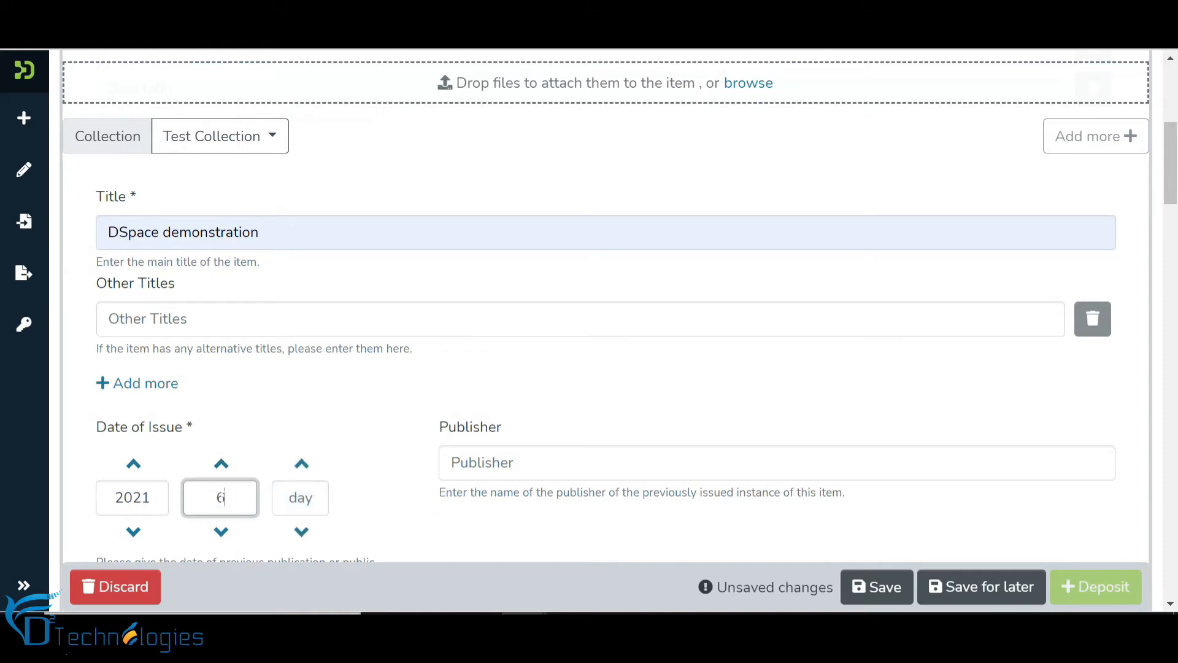
pyautogui.press('Tab')
pyautogui.write('21')
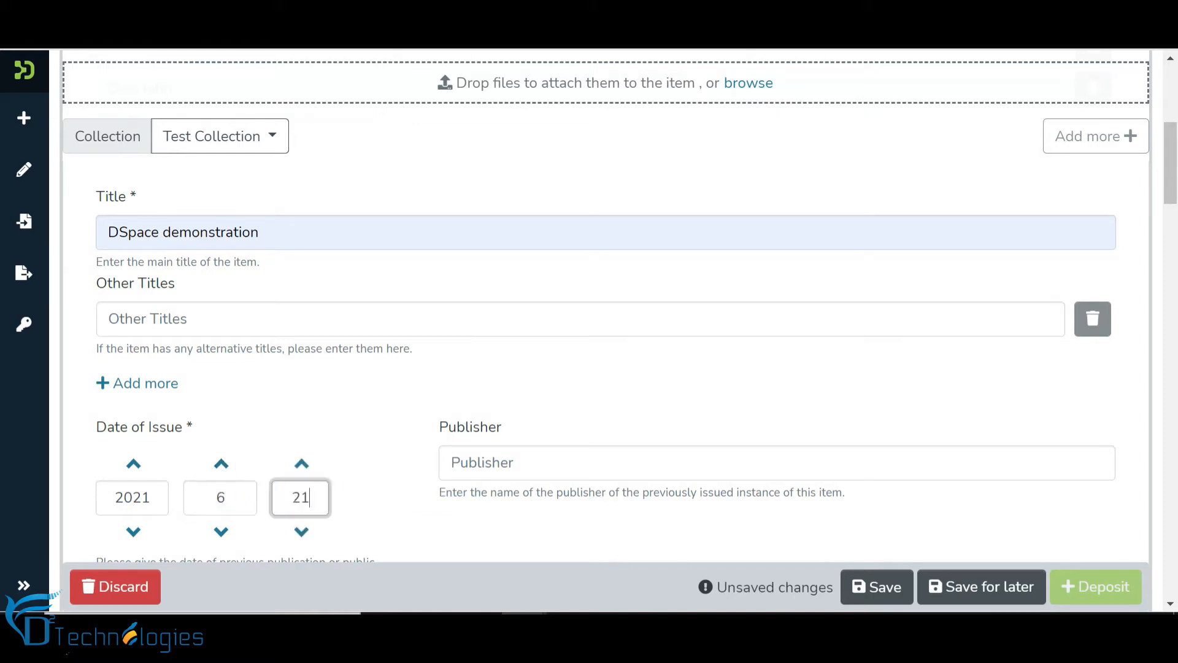
# Set the item's type to Book and its language to English
pyautogui.scroll(-2, 606, 306)
pyautogui.scroll(-10, 289, 500)
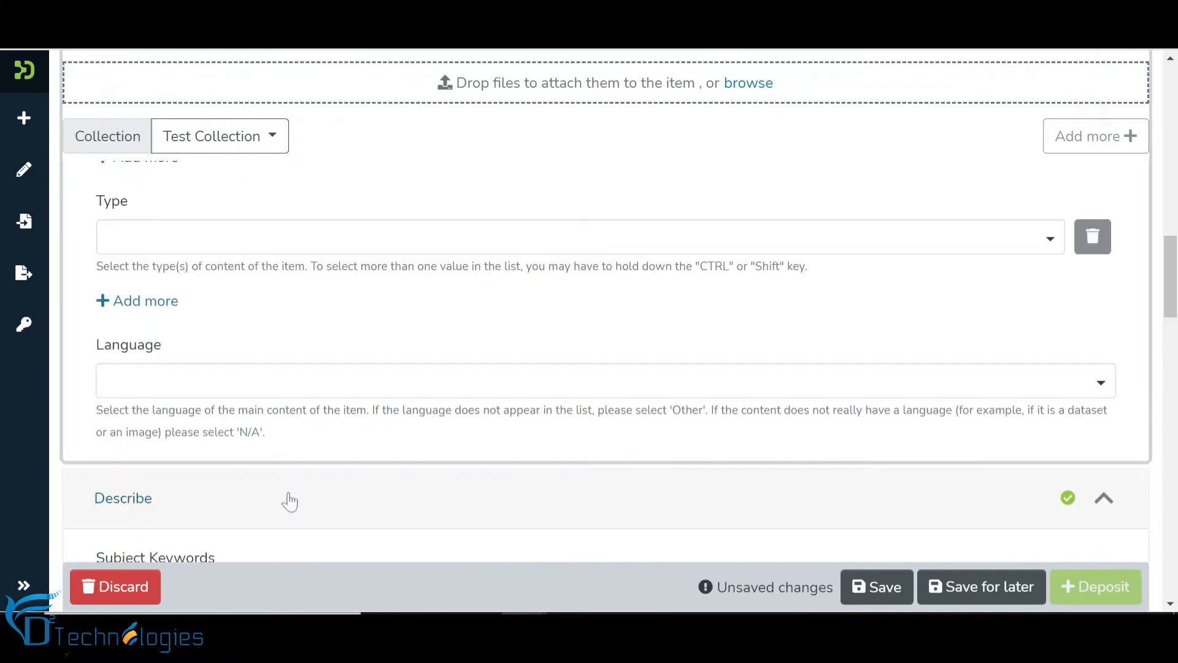
pyautogui.click(237, 249)
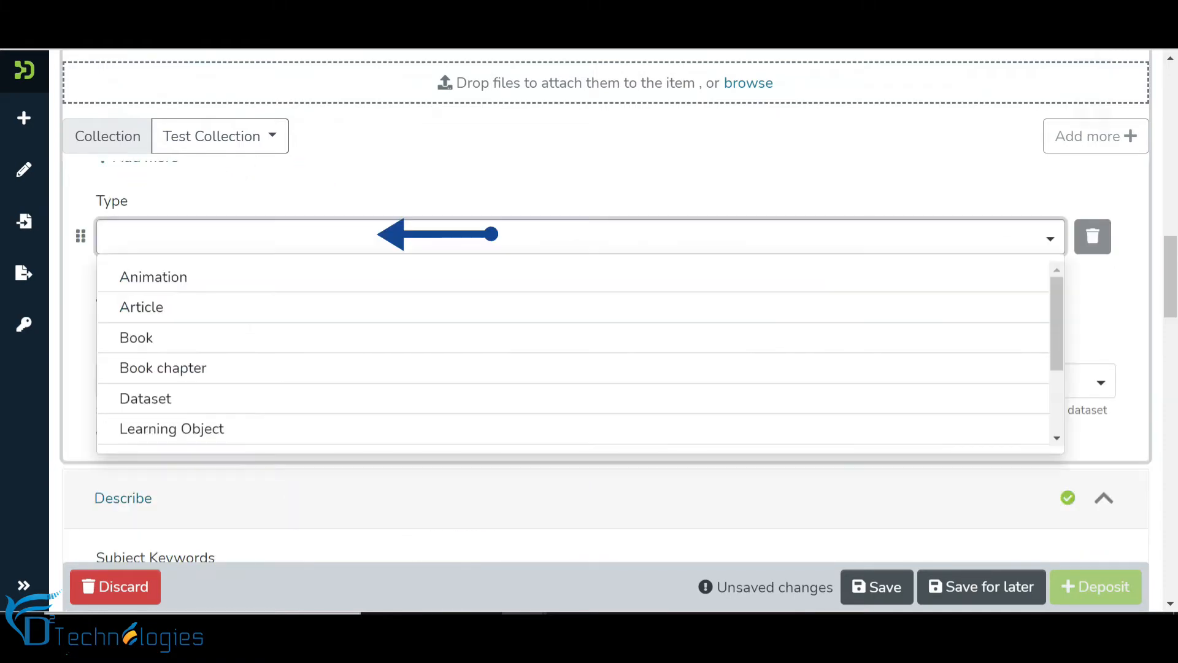
pyautogui.click(226, 345)
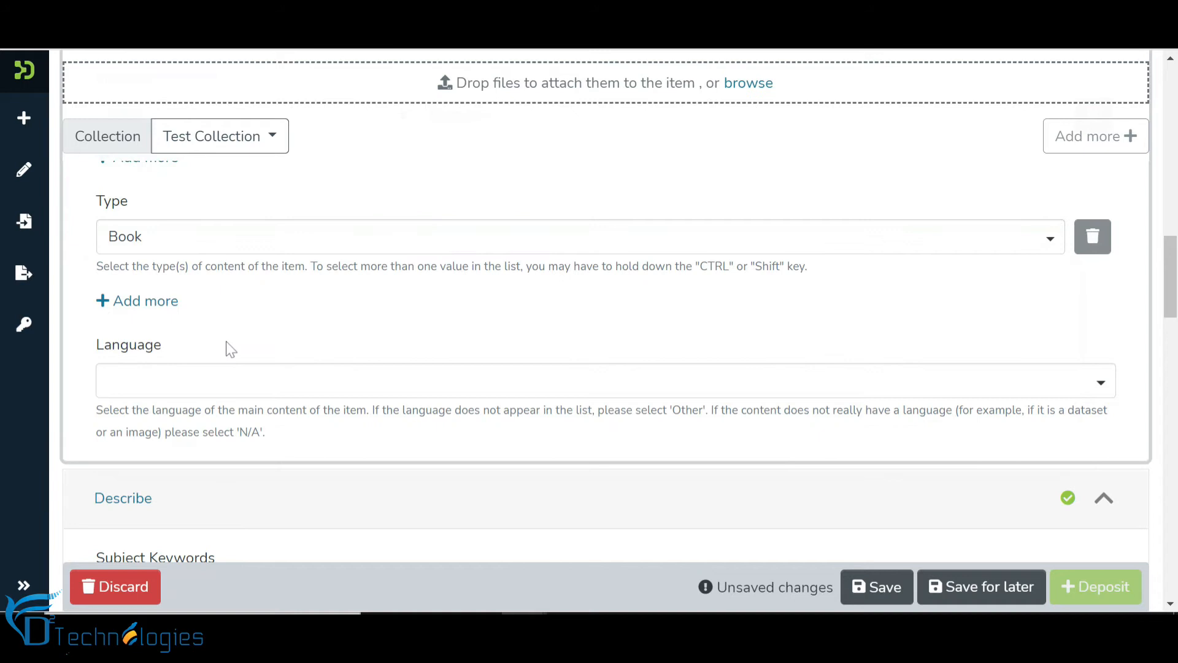
pyautogui.click(213, 377)
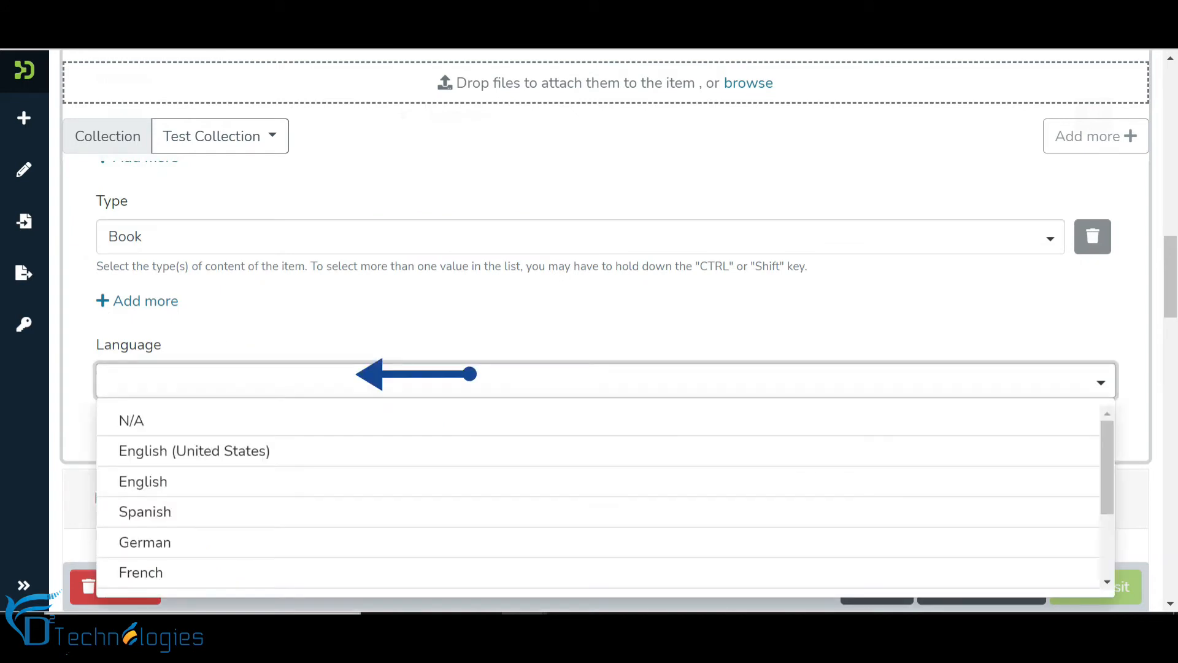
pyautogui.click(190, 481)
# Search the subject keywords for "test", add "Old Testament exegesis", and enter "keyword 1" as a further keyword
pyautogui.scroll(-3, 189, 473)
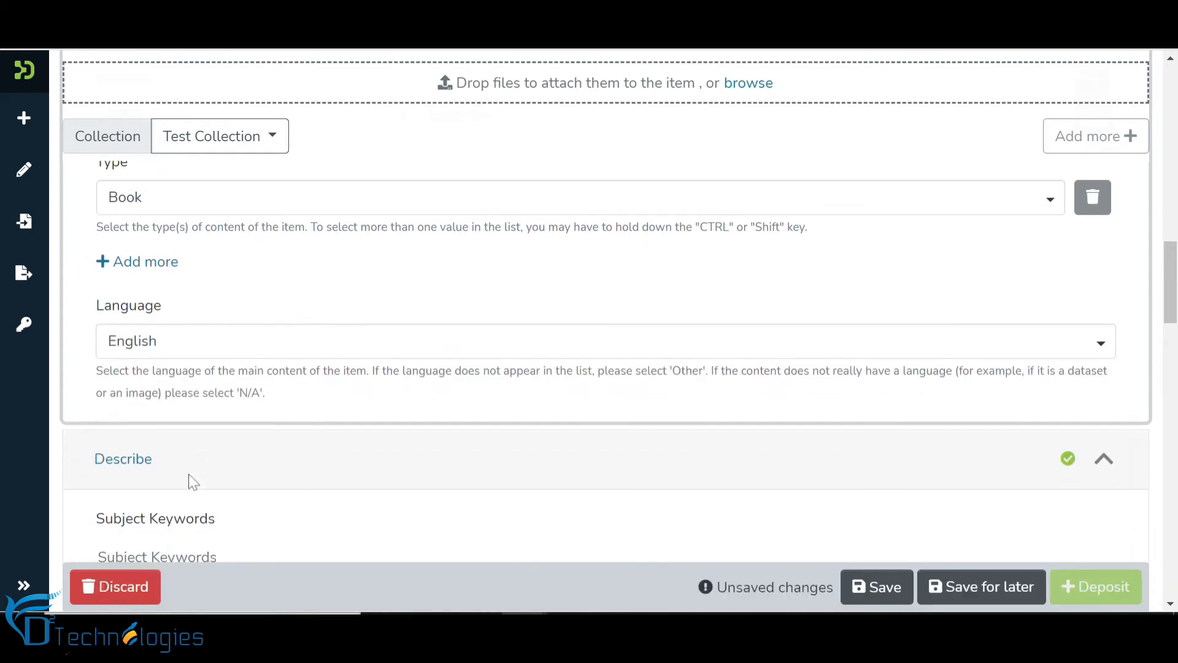
pyautogui.click(196, 444)
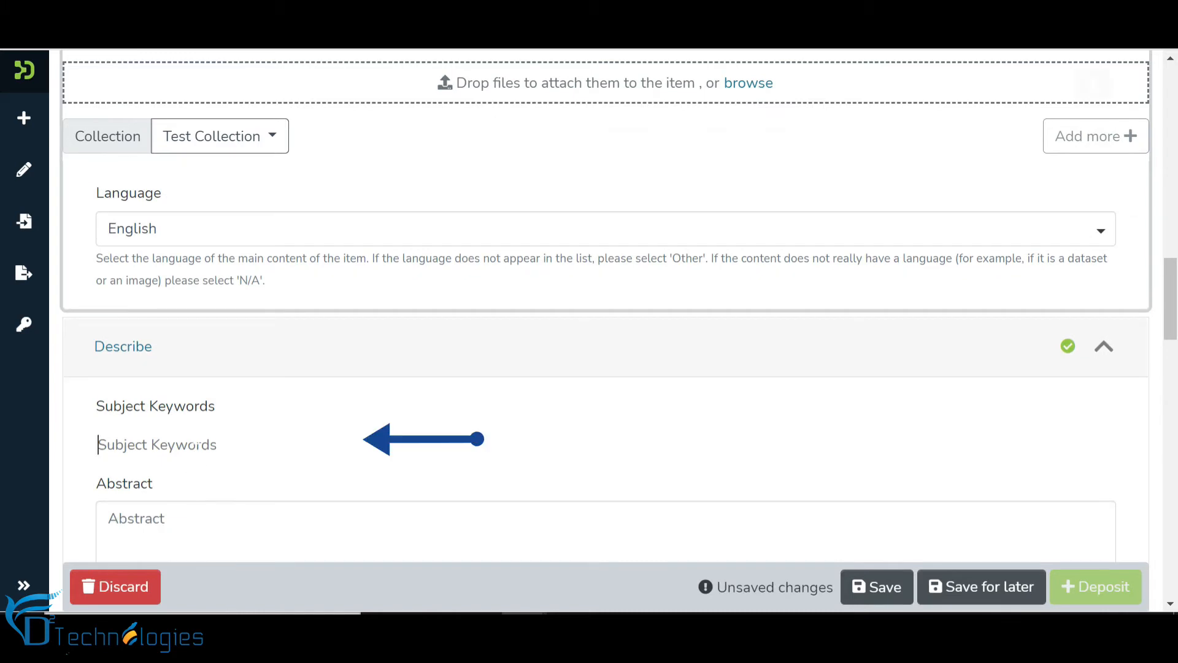
pyautogui.write('test')
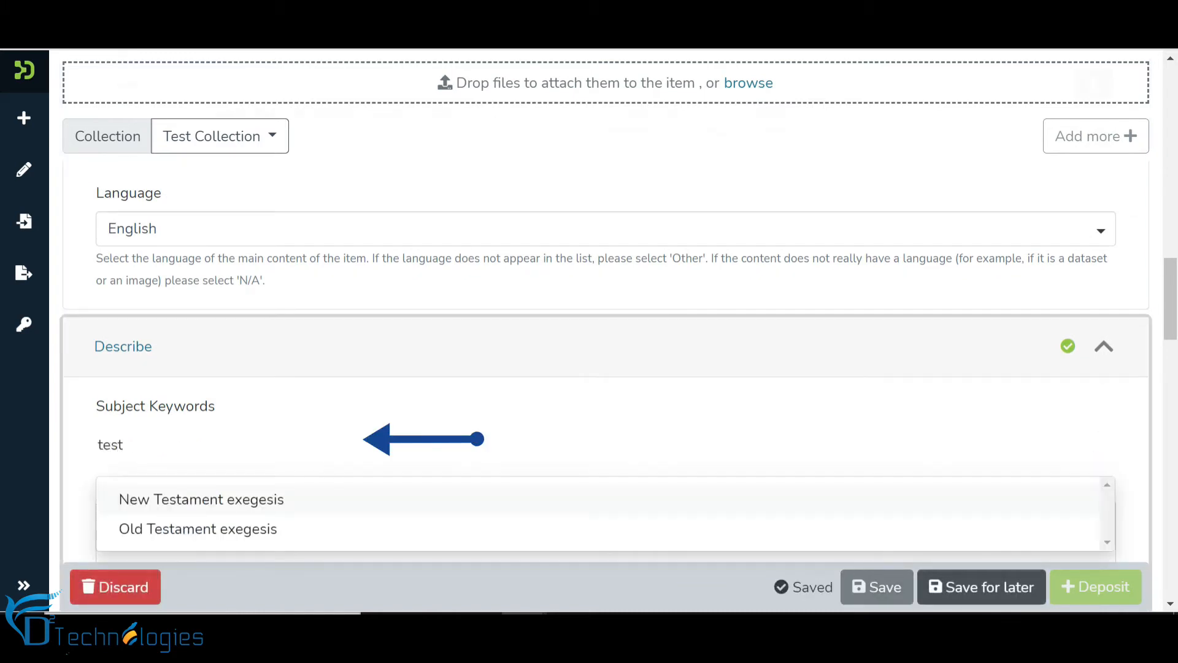
pyautogui.click(202, 528)
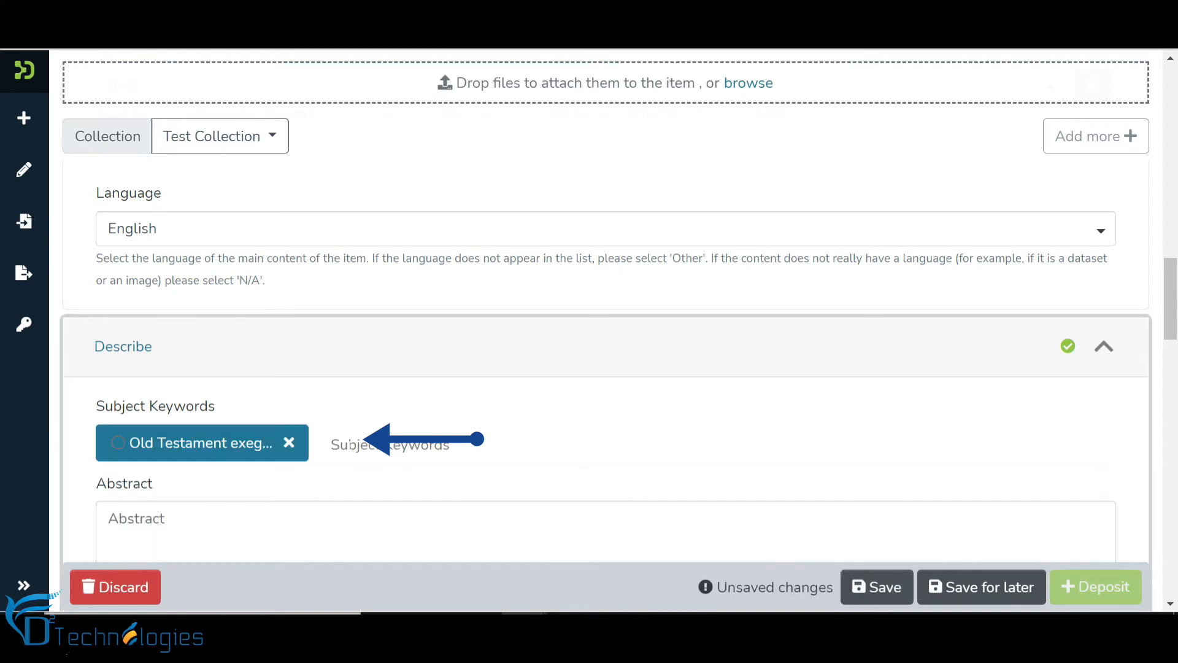
pyautogui.write('keywor')
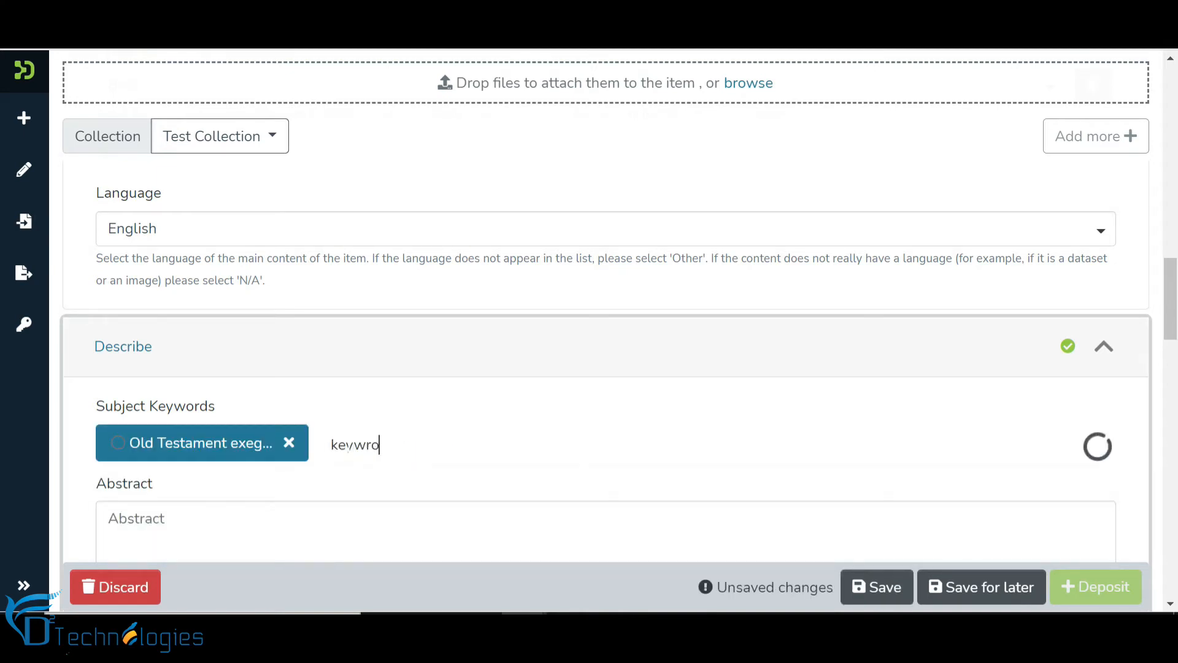
pyautogui.write('d 1')
# Enter "Add abstract here." as the item's abstract
pyautogui.scroll(-4, 606, 362)
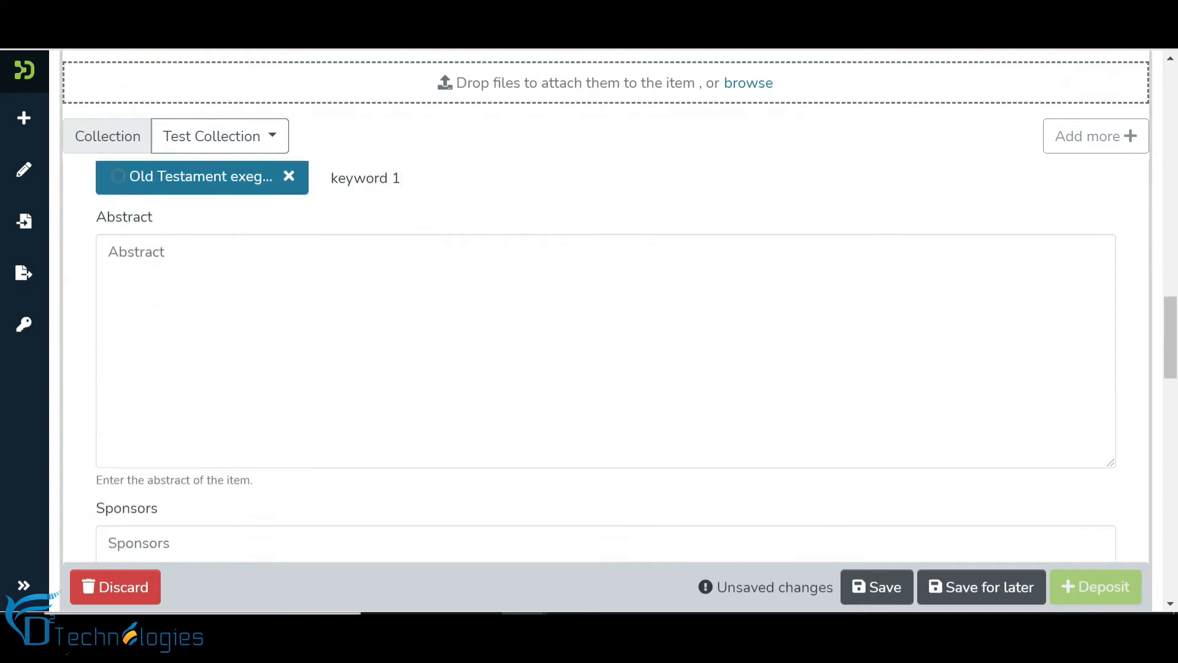
pyautogui.click(136, 252)
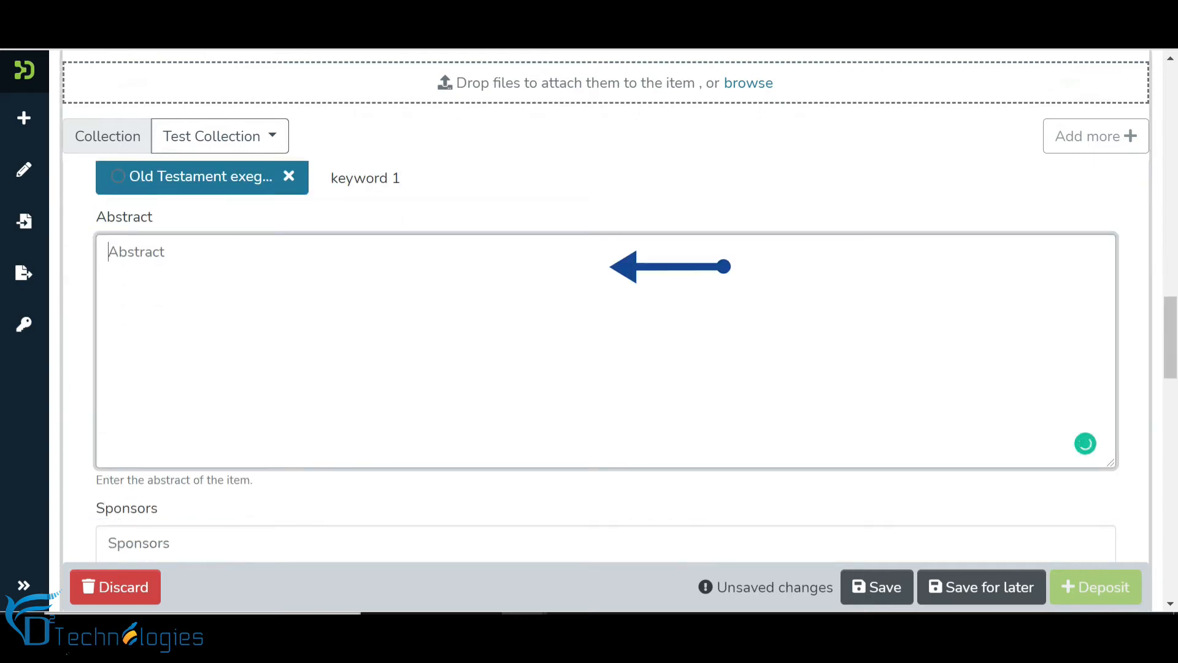
pyautogui.write('Add abstract here.')
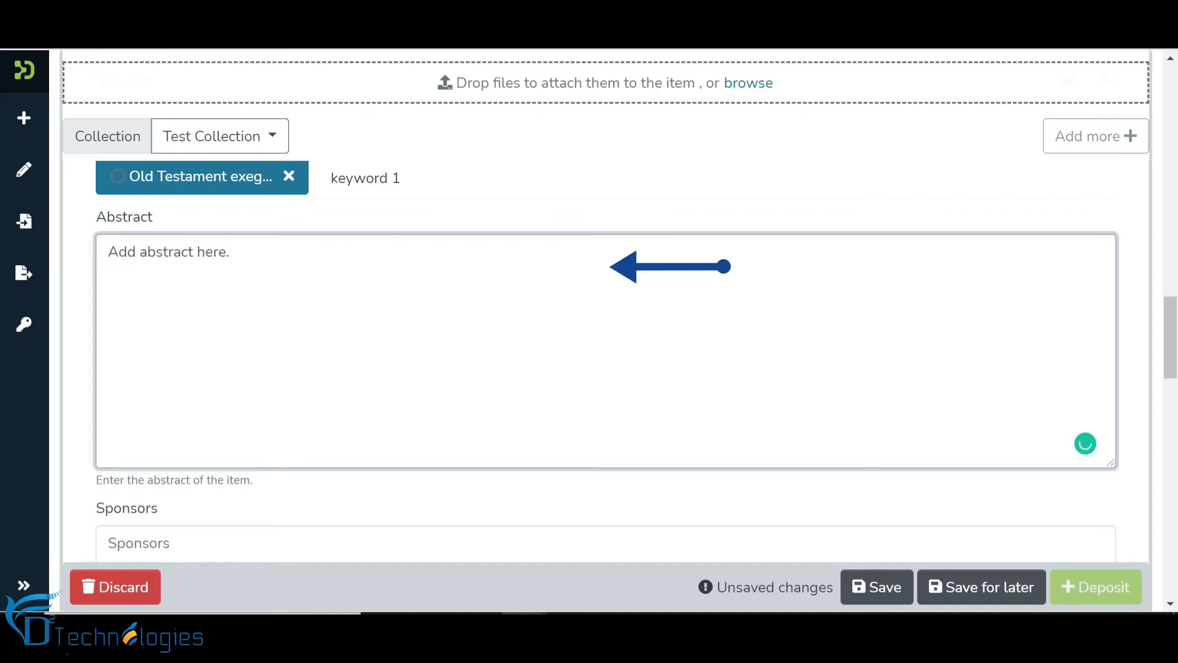
# Open the uploaded PDF's metadata for editing and set its title to "Attachment title can be updated"
pyautogui.scroll(-7, 605, 354)
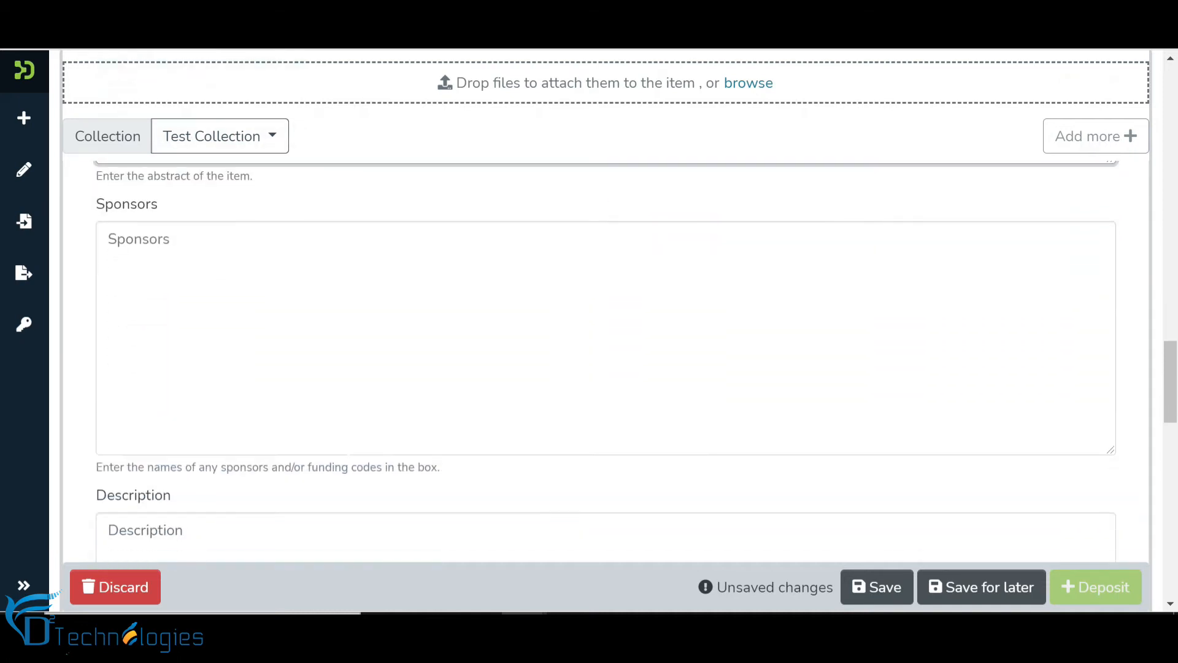
pyautogui.scroll(-5, 349, 450)
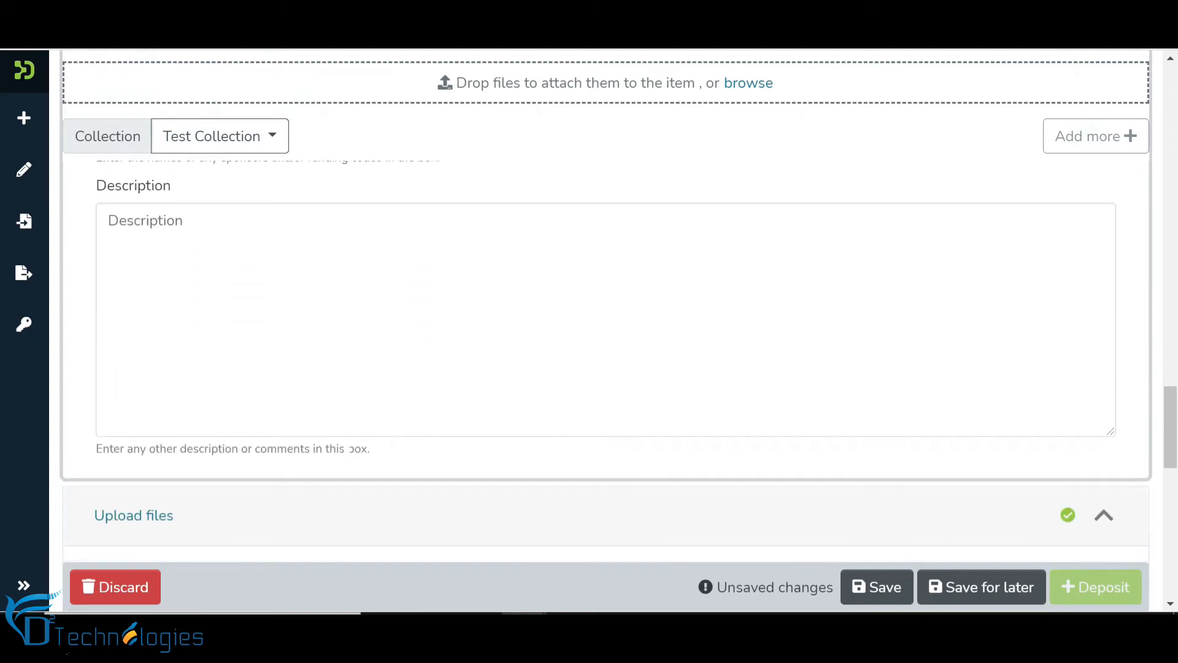
pyautogui.scroll(-4, 348, 450)
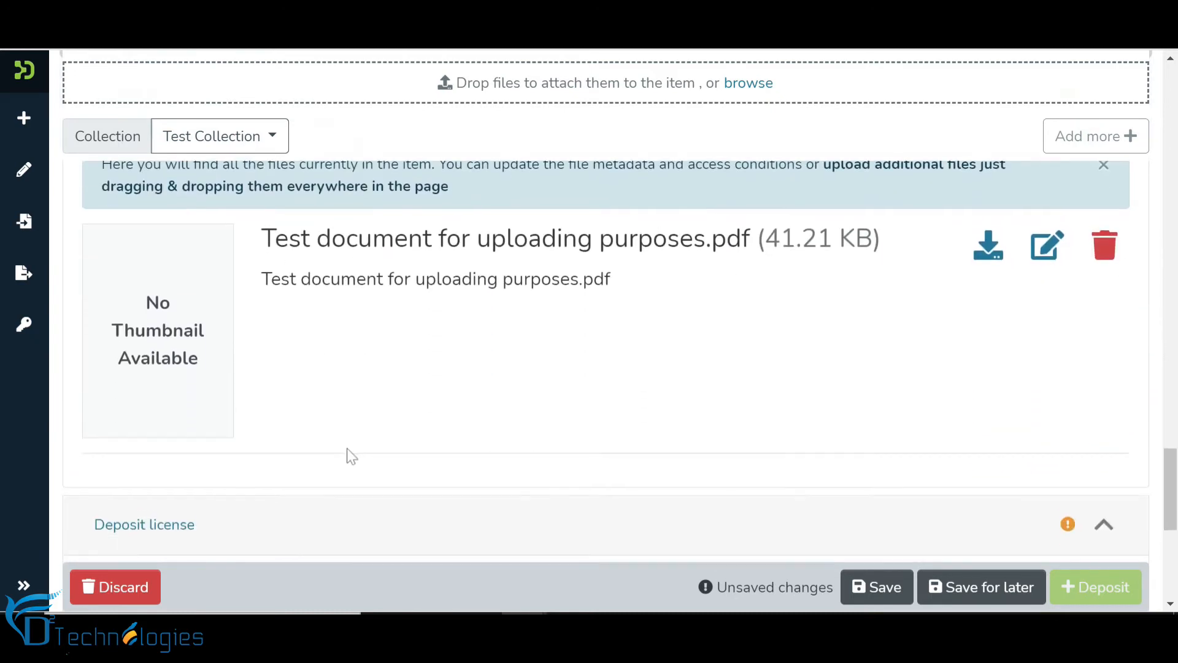
pyautogui.click(1048, 241)
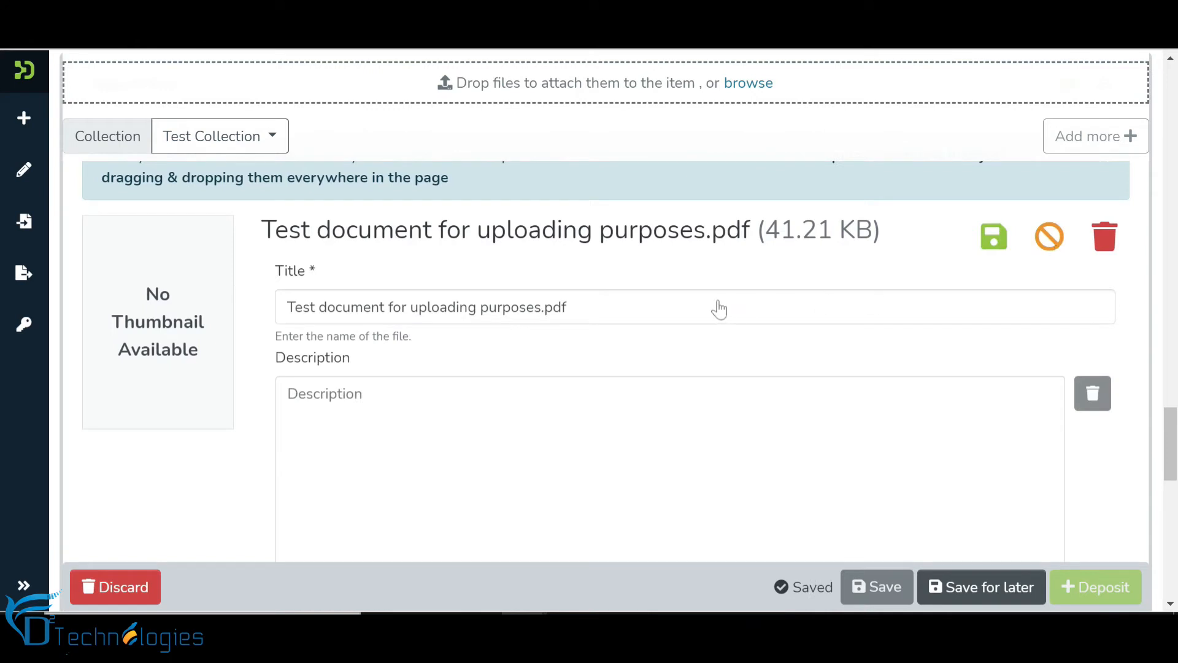
pyautogui.tripleClick(427, 307)
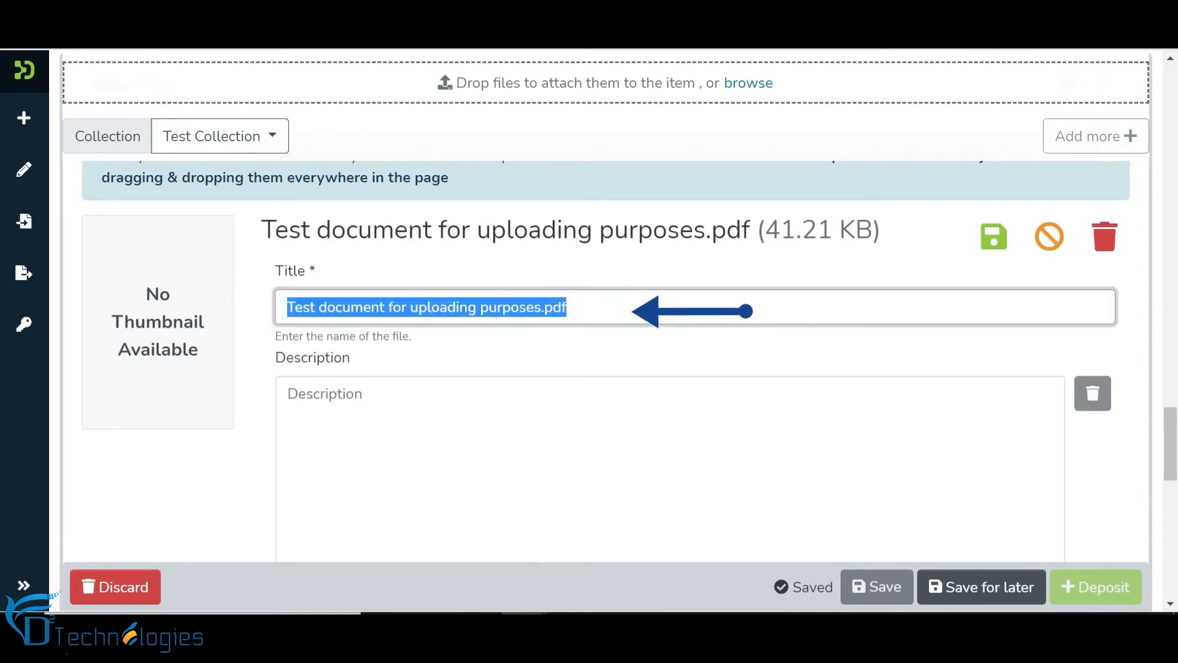
pyautogui.write('Attachment')
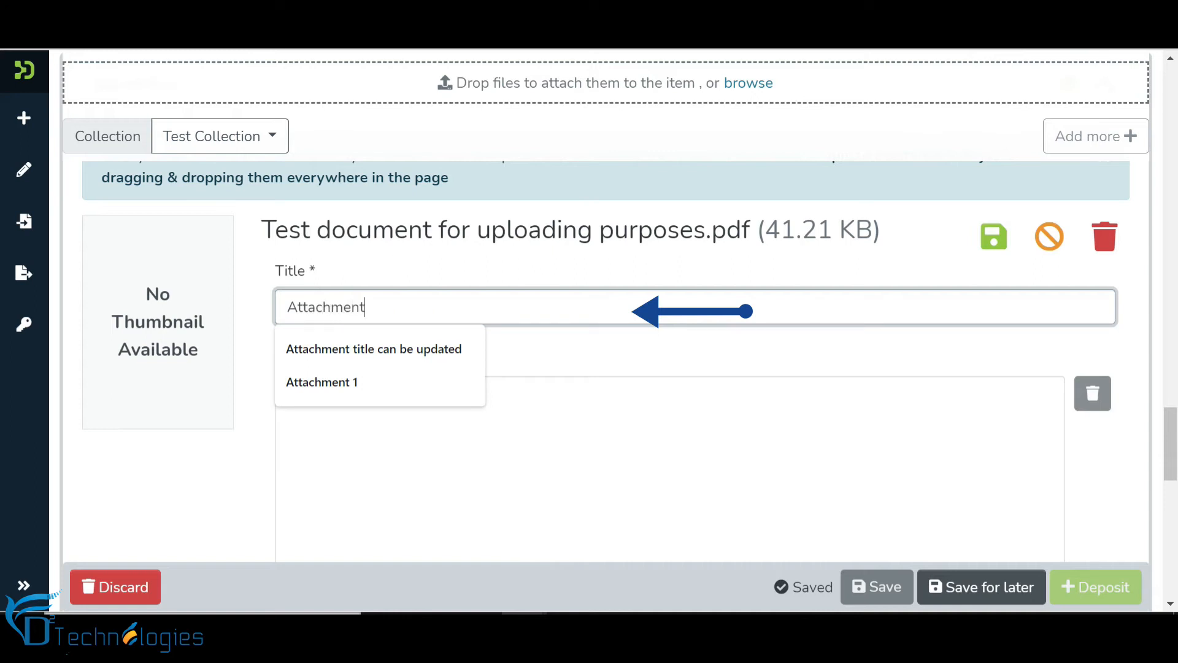
pyautogui.press('Down')
pyautogui.press('Return')
pyautogui.press('Tab')
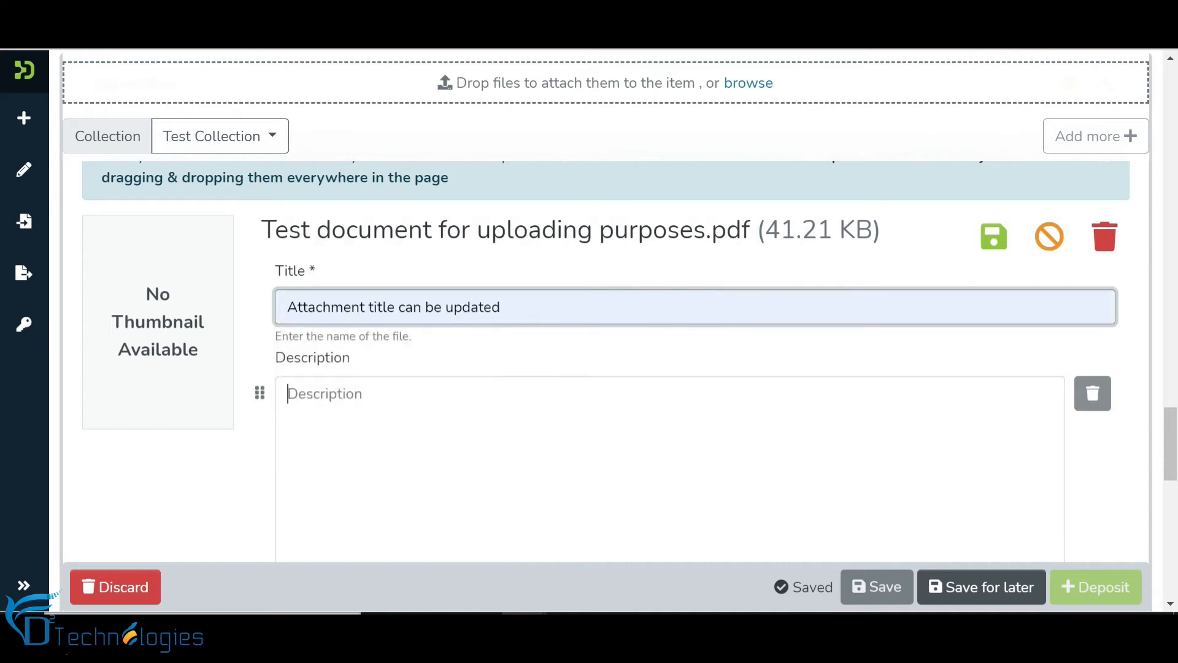
# Enter "Description specific to the attachment can be added." as the uploaded file's description
pyautogui.write('De')
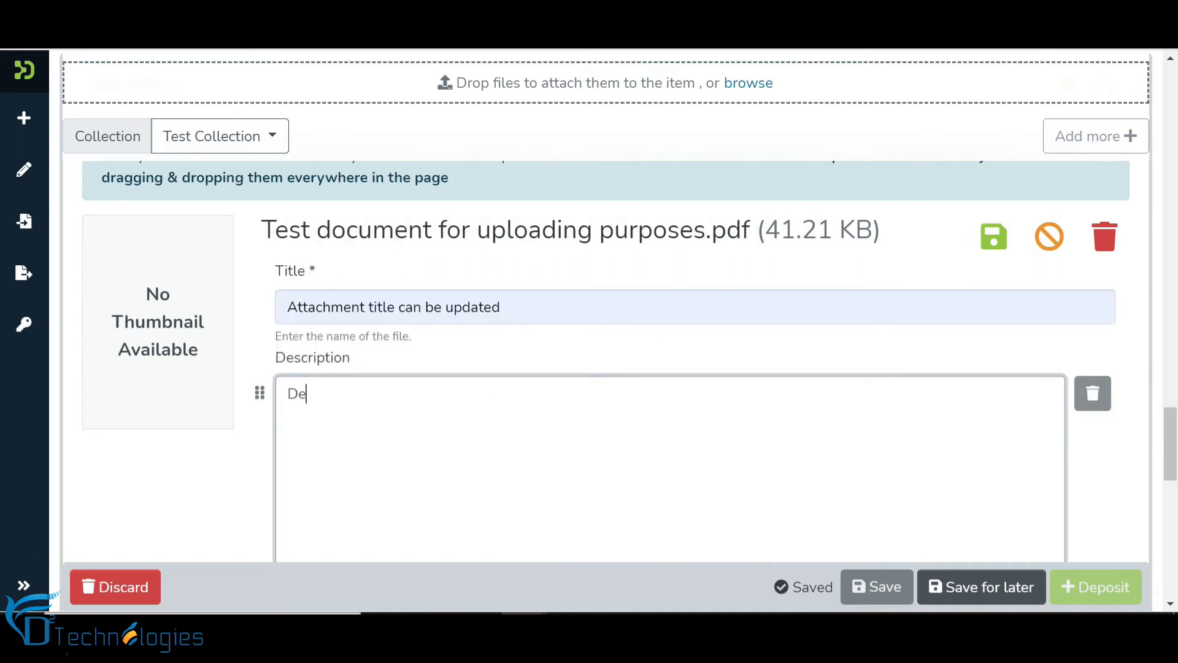
pyautogui.write('scription specific to att')
pyautogui.press('BackSpace')
pyautogui.press('BackSpace')
pyautogui.press('BackSpace')
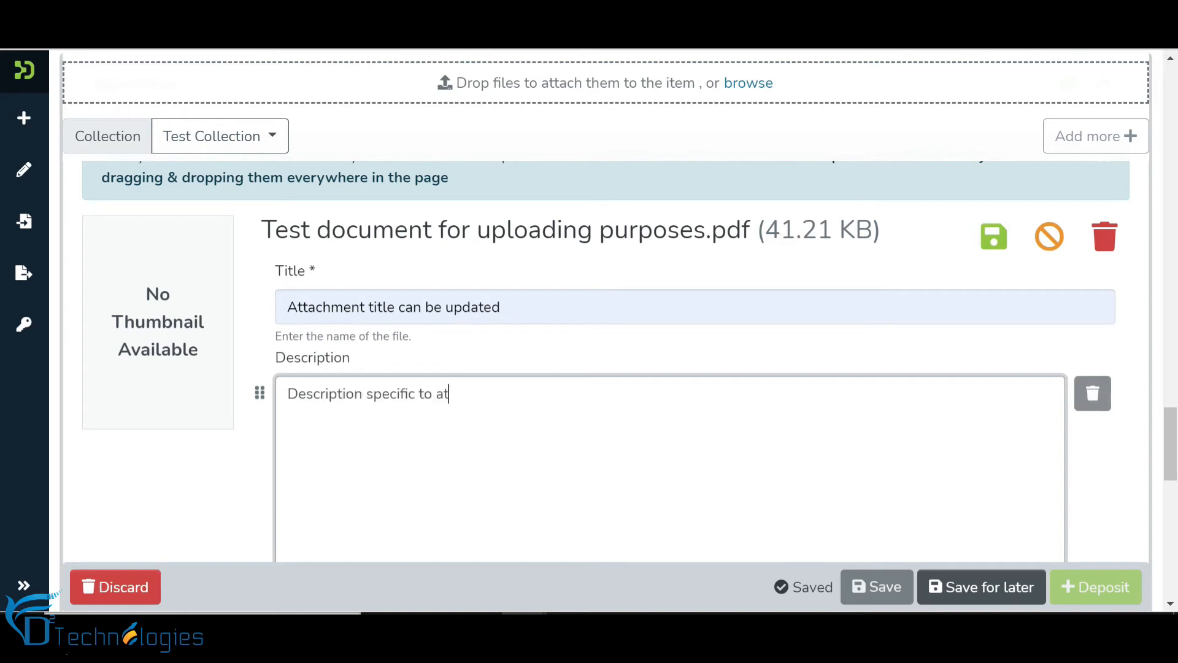
pyautogui.write('the attachment')
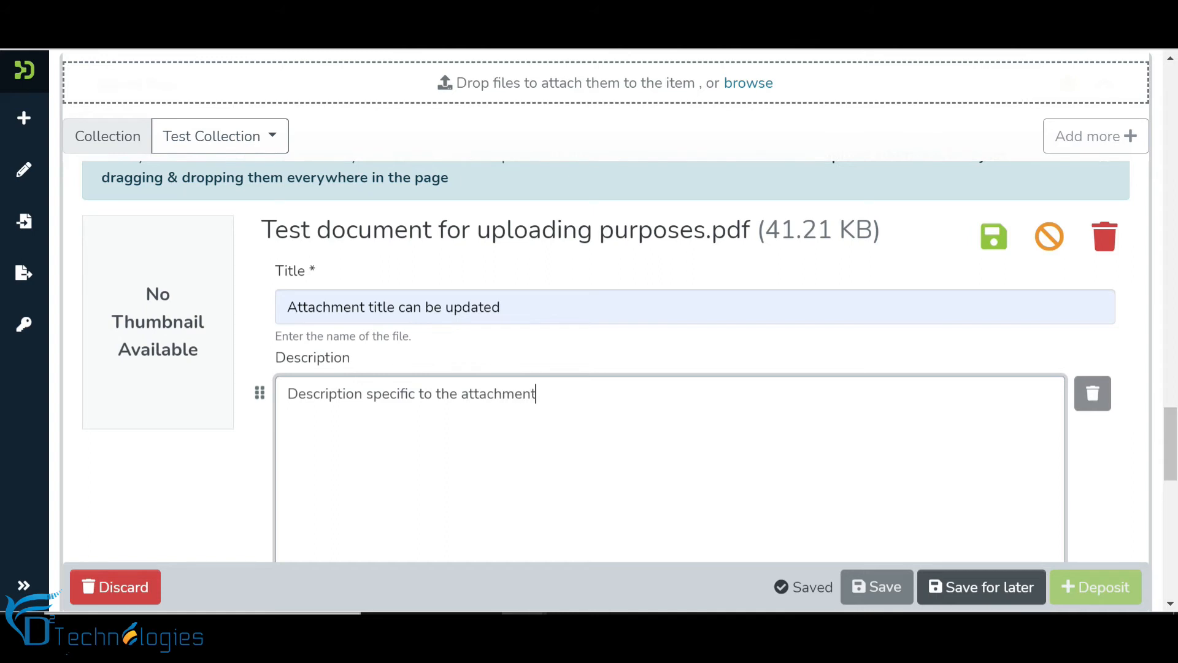
pyautogui.write(' can be added.')
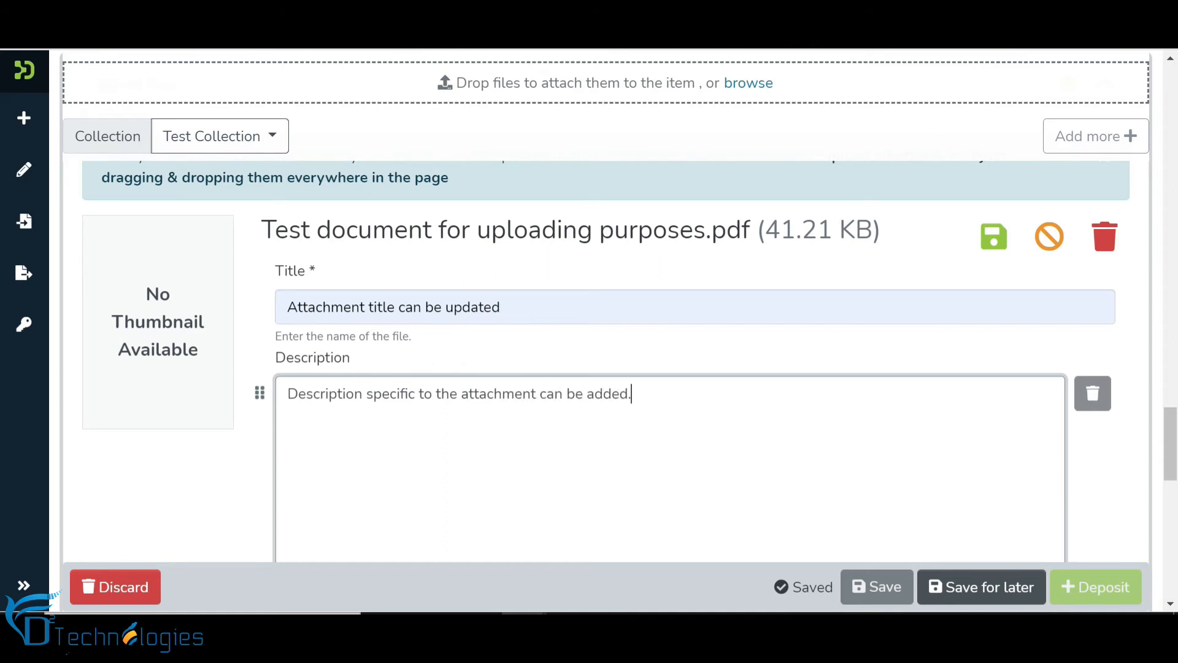
# Set the uploaded file's access condition type to openaccess
pyautogui.scroll(-5, 304, 416)
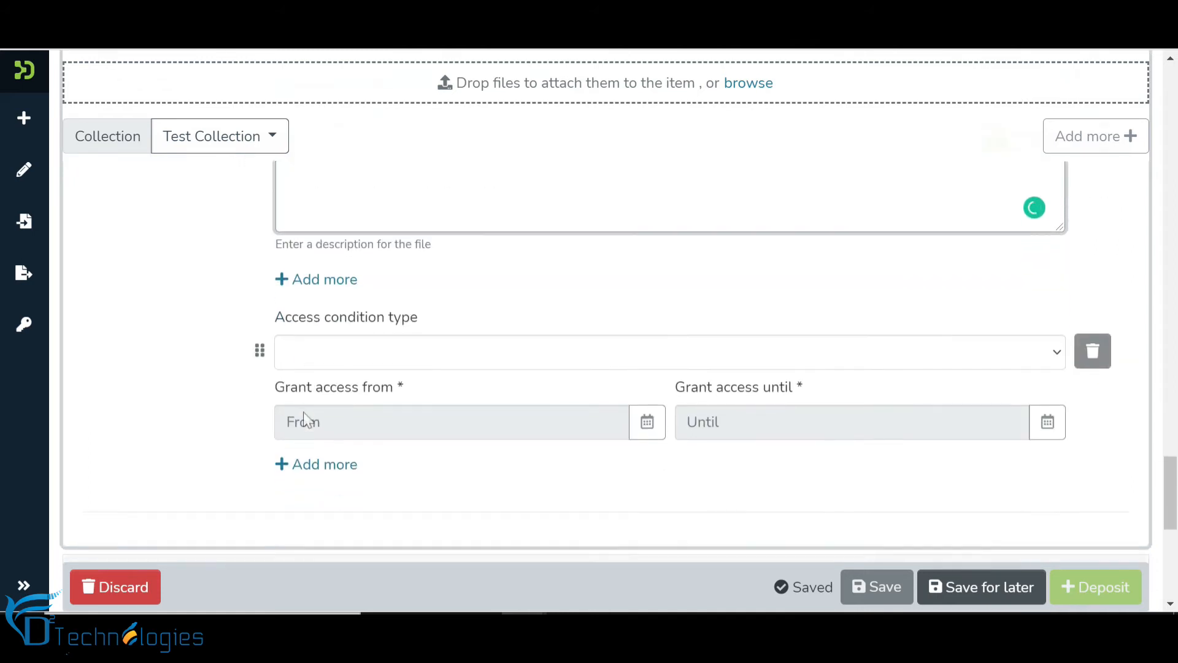
pyautogui.scroll(-3, 305, 417)
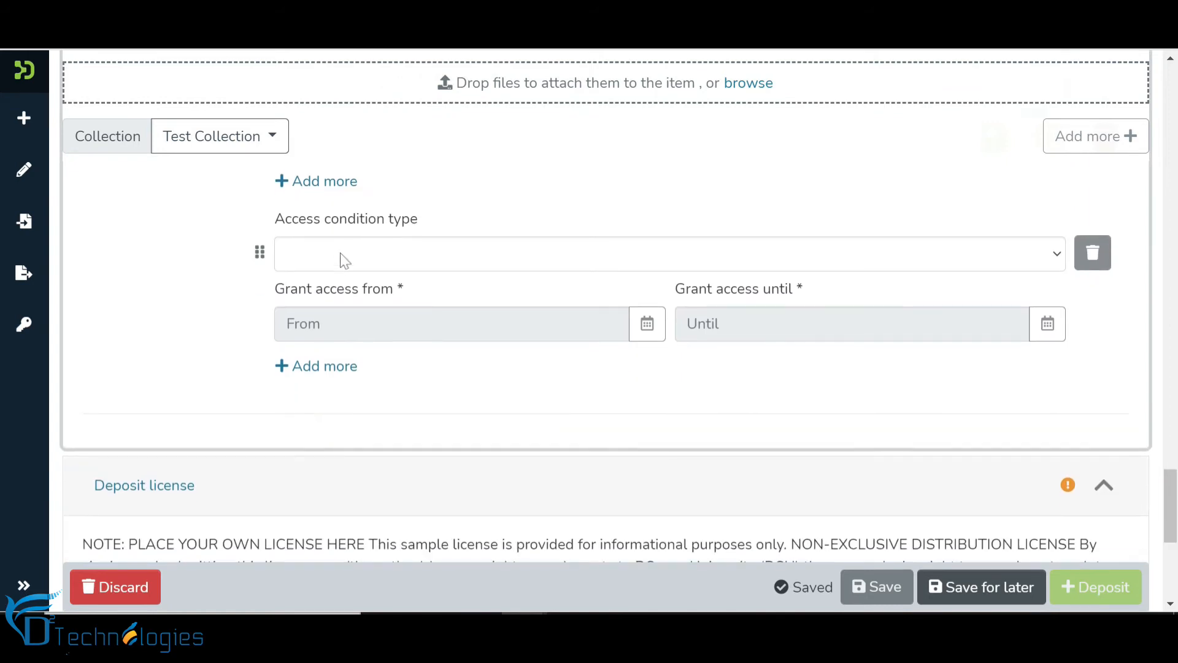
pyautogui.click(341, 258)
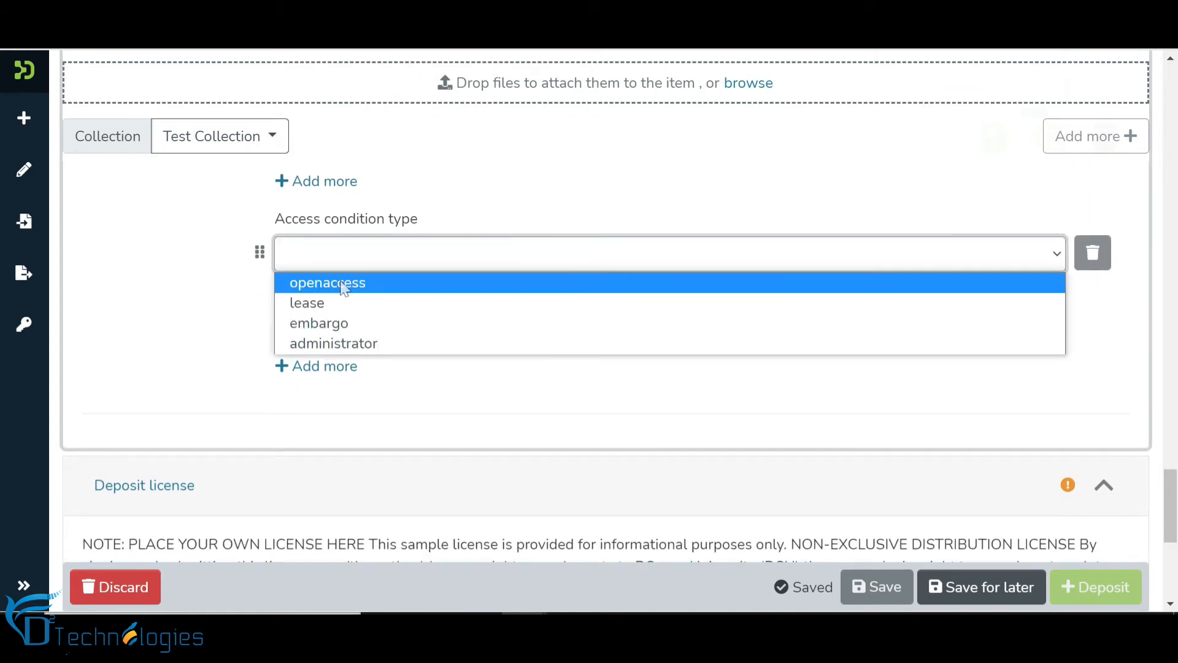
pyautogui.click(343, 284)
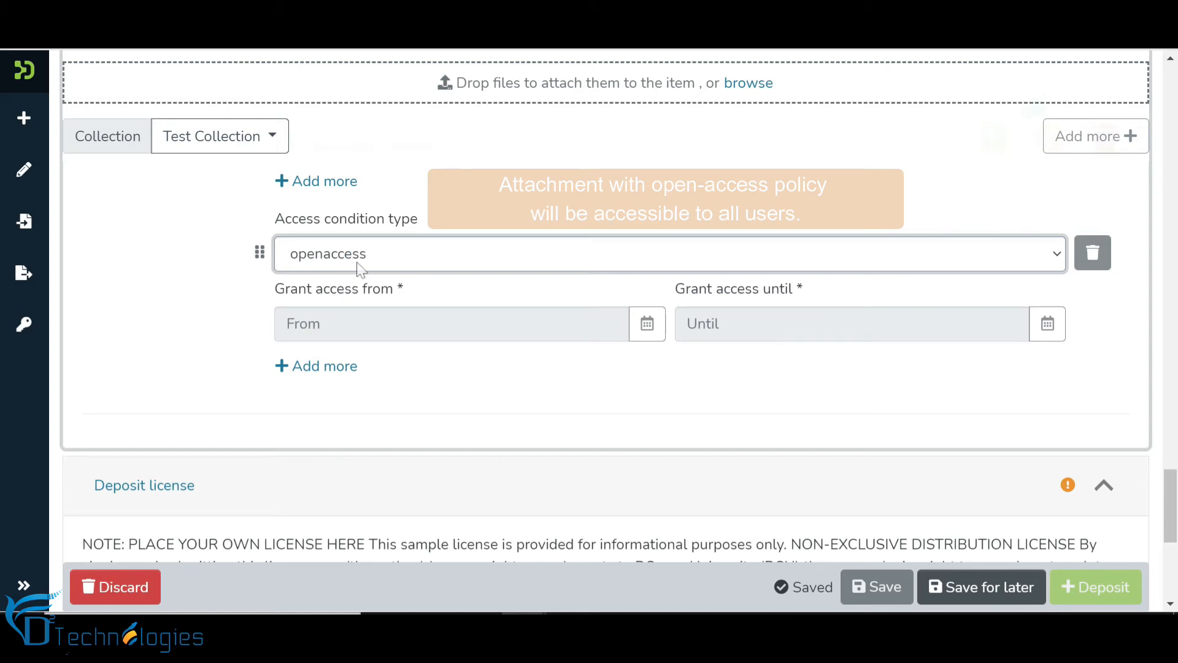
# Change the file's access condition to lease and grant access until 2021-09-19
pyautogui.click(357, 264)
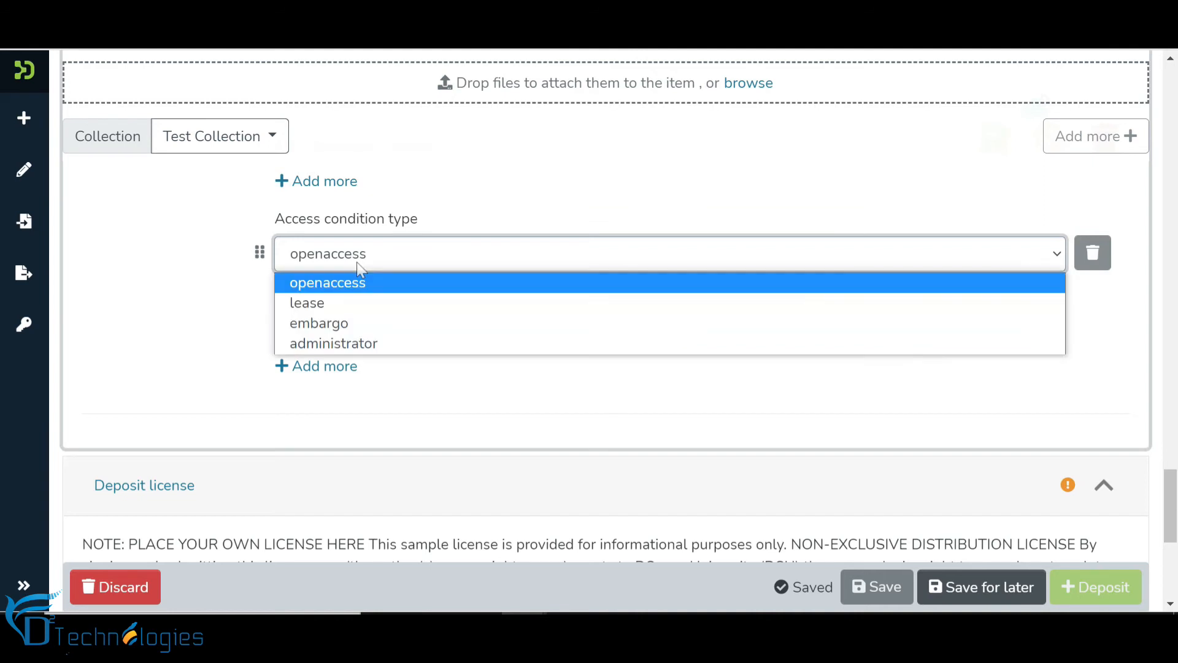
pyautogui.click(357, 294)
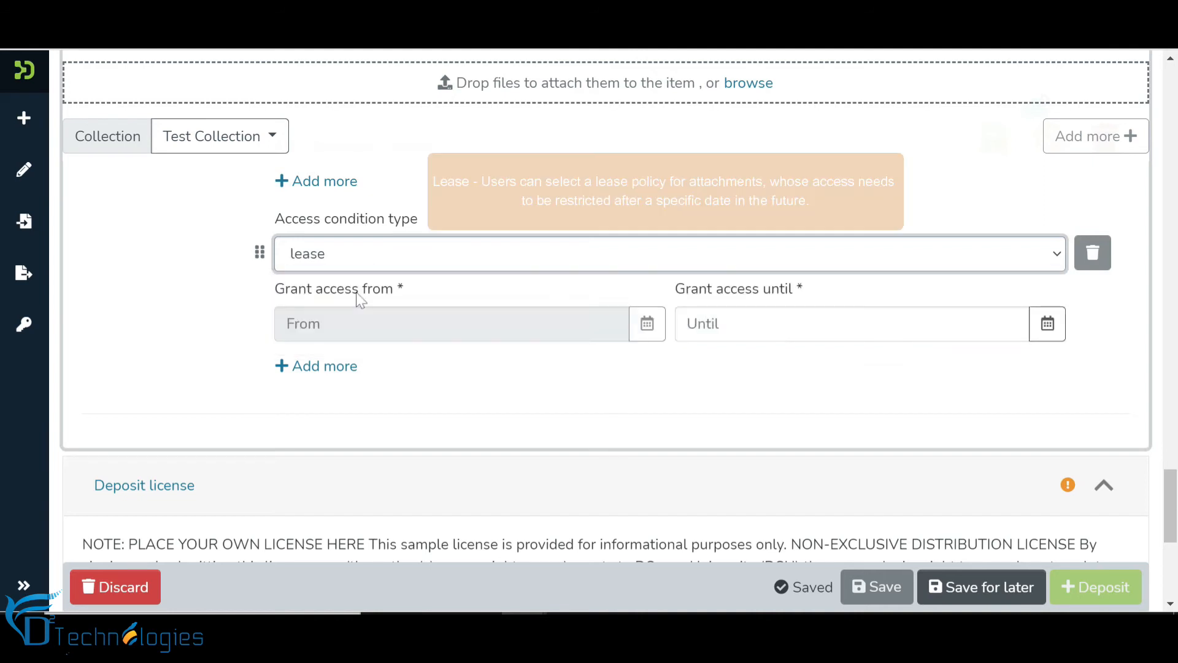
pyautogui.click(1047, 326)
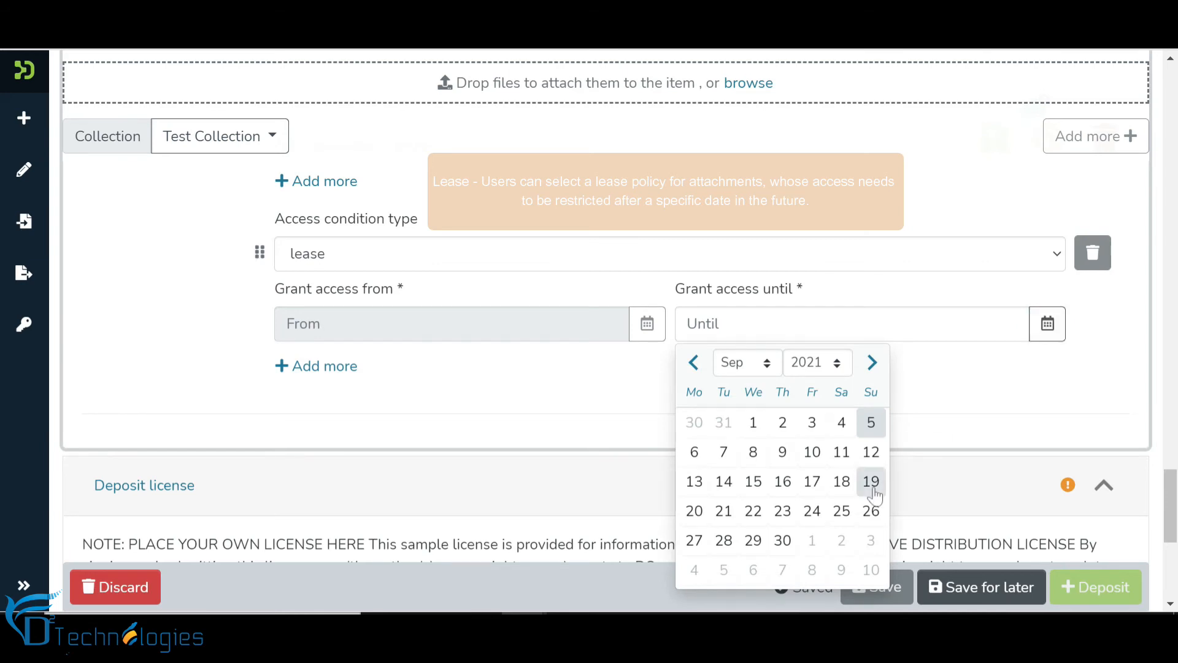
pyautogui.click(872, 483)
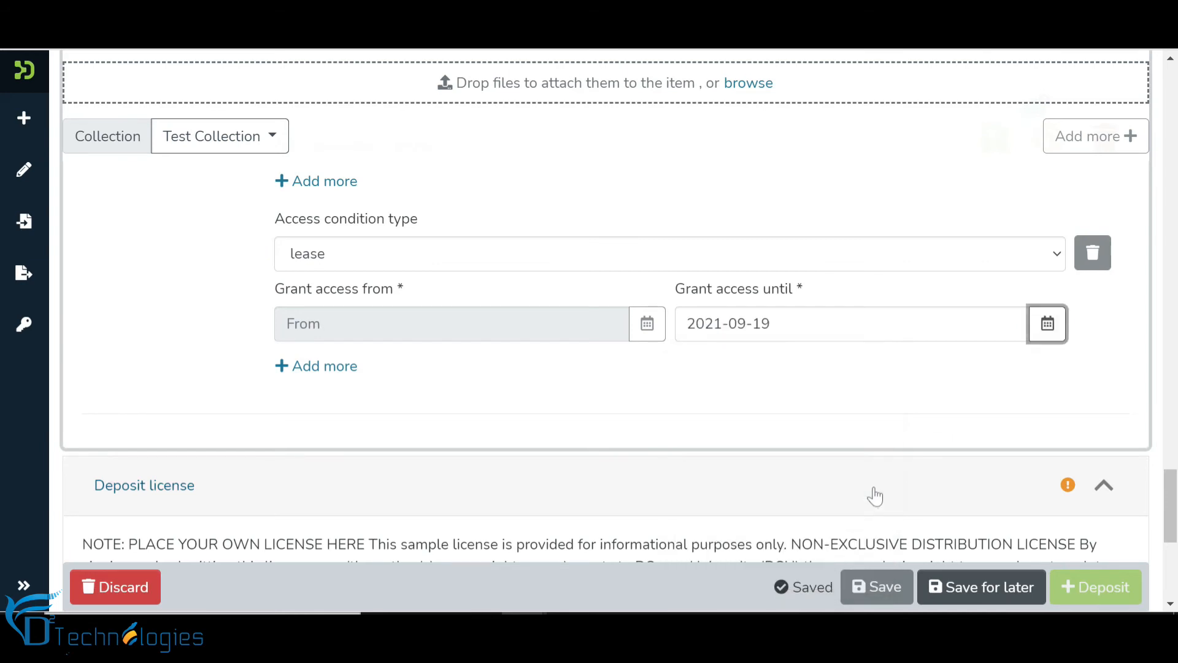
# Change the file's access condition to embargo and grant access from 2021-09-25
pyautogui.click(518, 263)
pyautogui.click(476, 319)
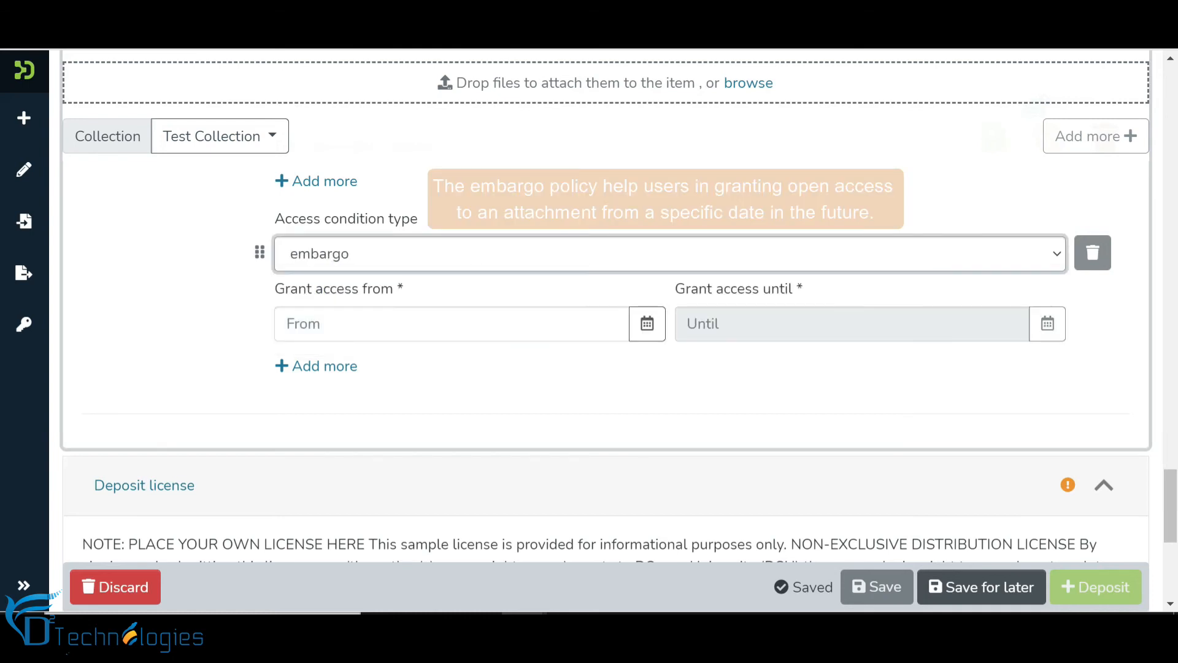
pyautogui.click(645, 324)
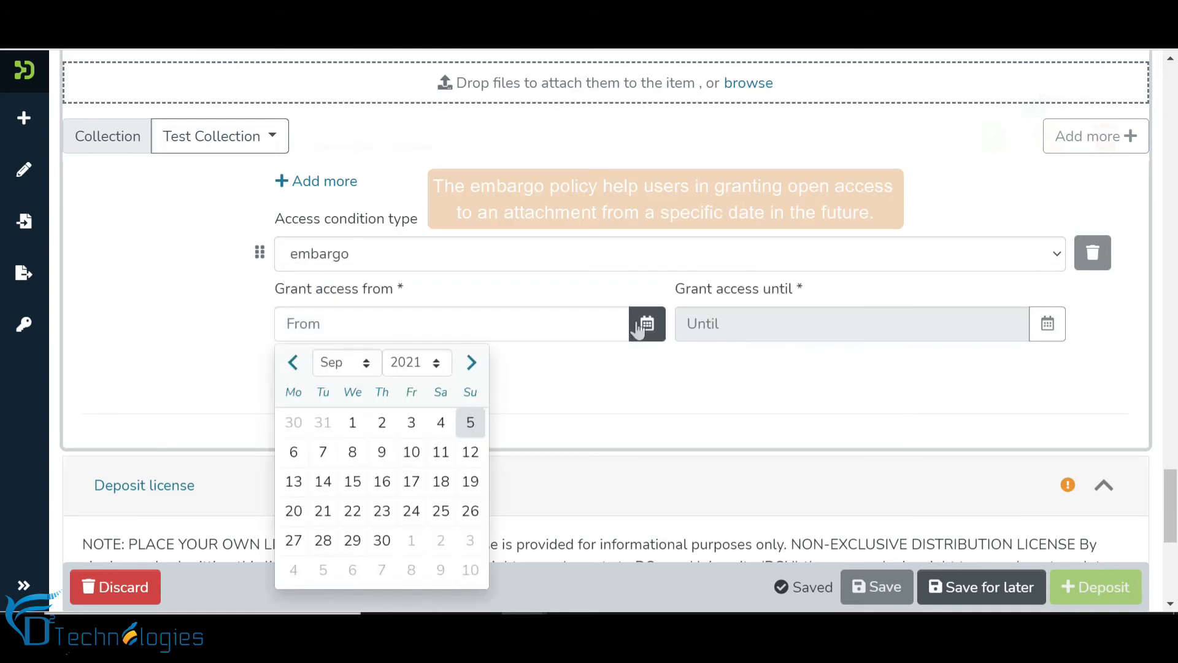
pyautogui.click(428, 516)
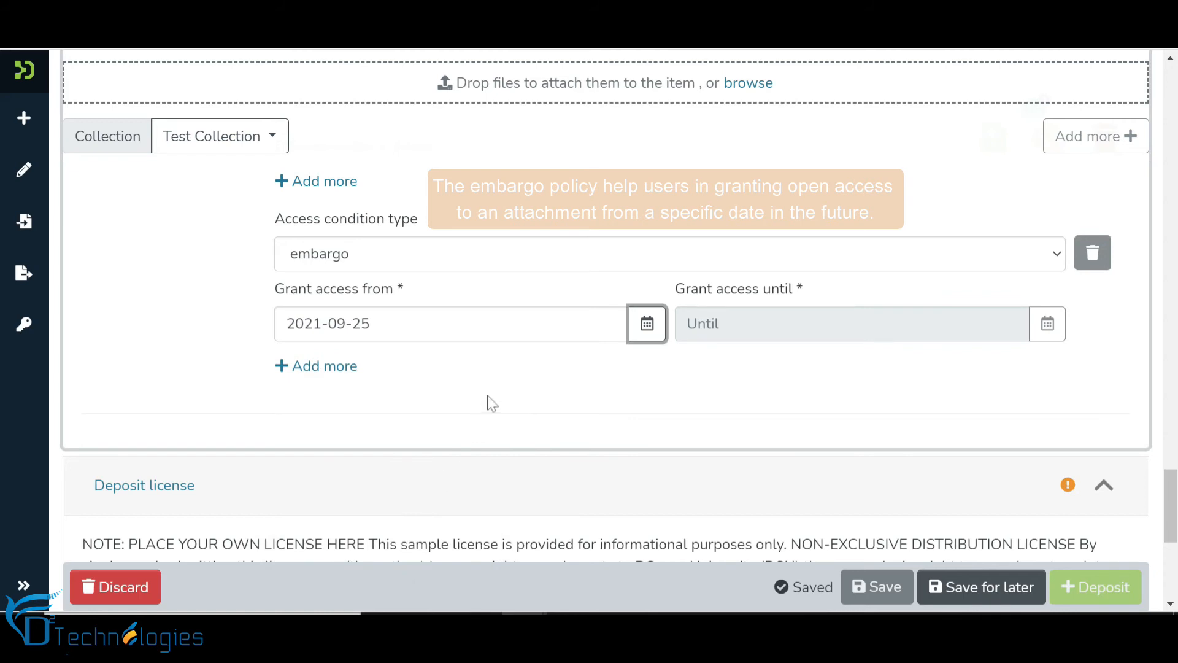
# Try the administrator access condition for the file and switch it back to openaccess
pyautogui.click(472, 263)
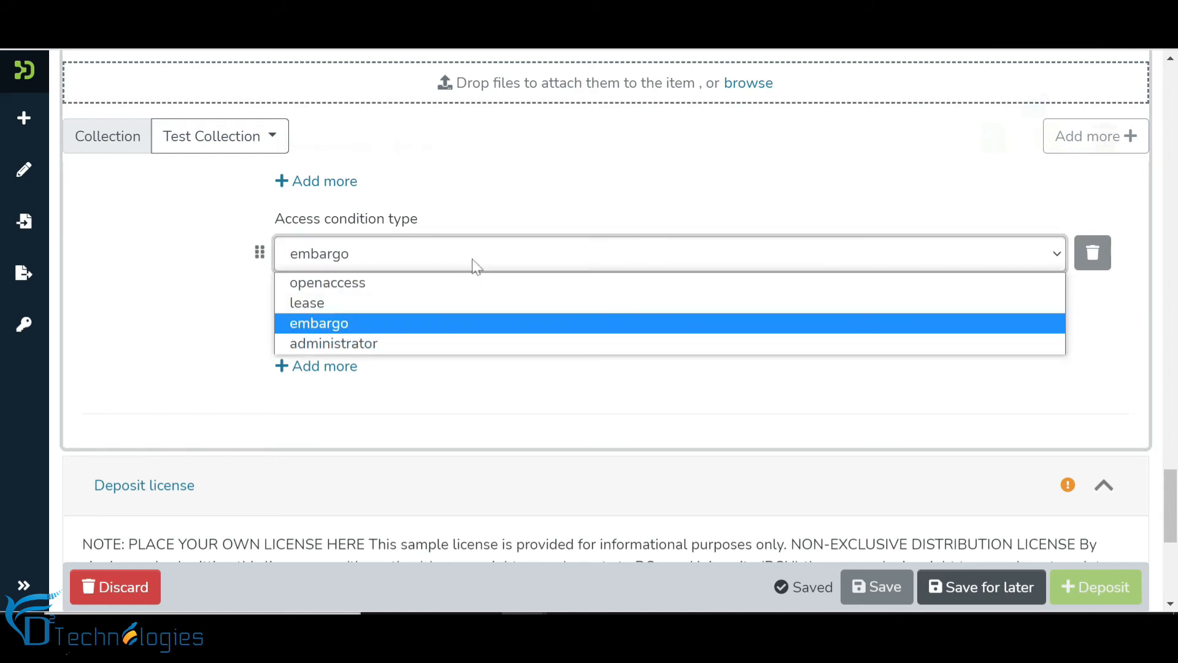
pyautogui.click(455, 345)
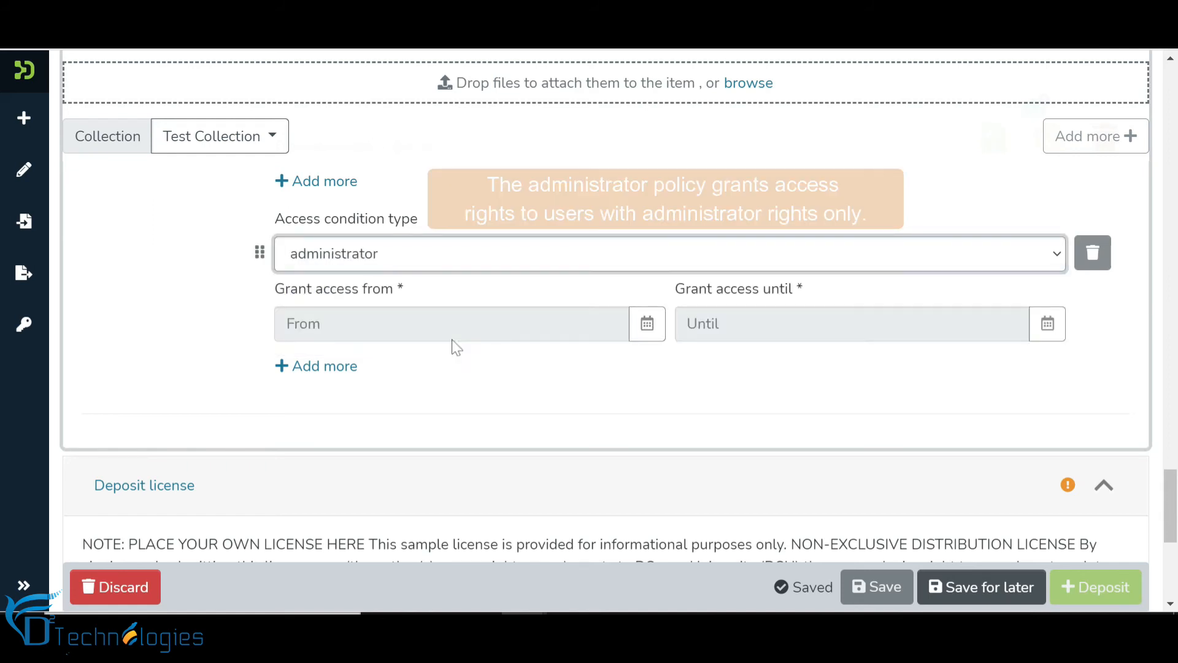
pyautogui.click(491, 265)
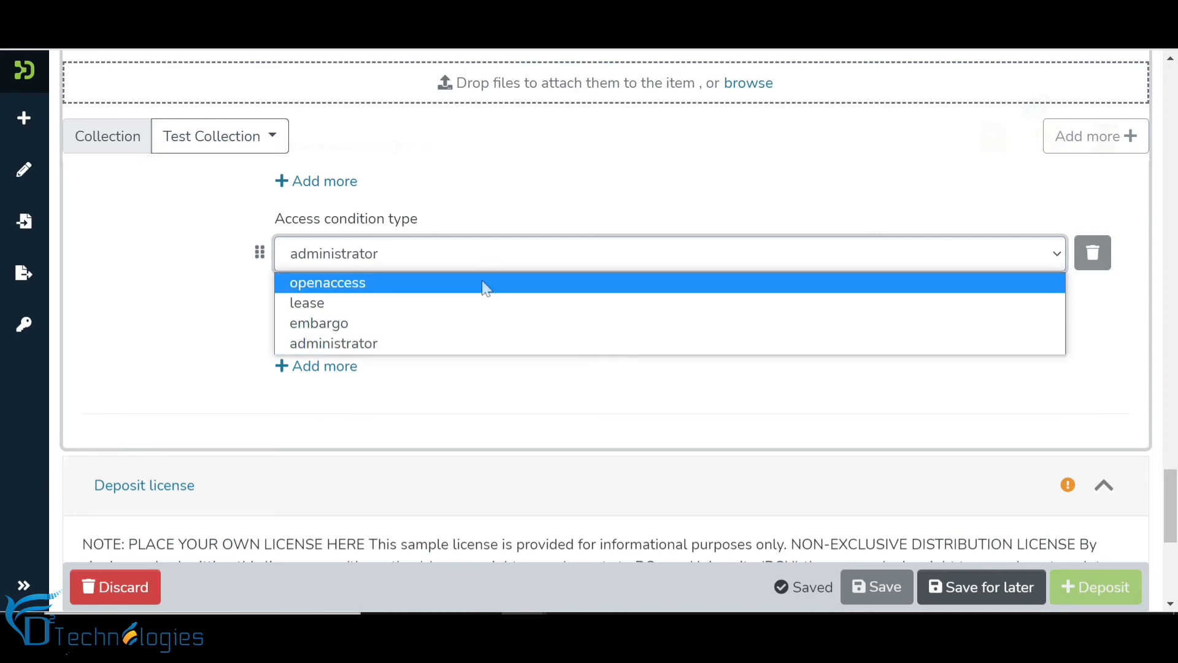
pyautogui.click(485, 284)
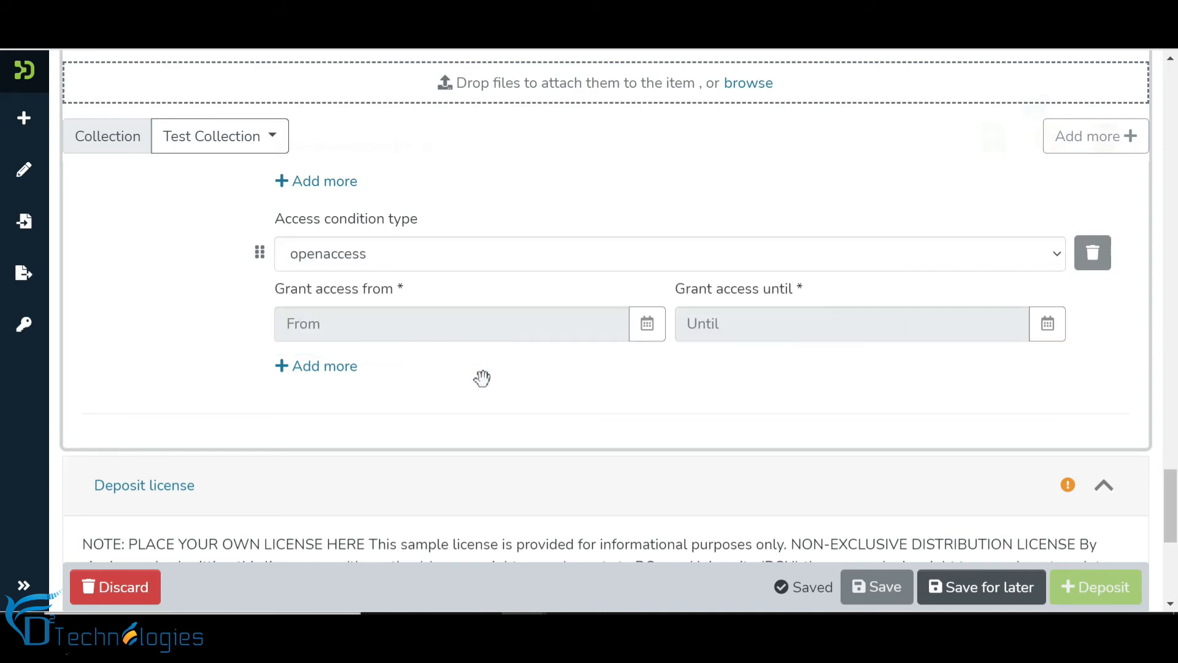
# Confirm the deposit license for the submission
pyautogui.scroll(-2, 485, 384)
pyautogui.scroll(-5, 483, 381)
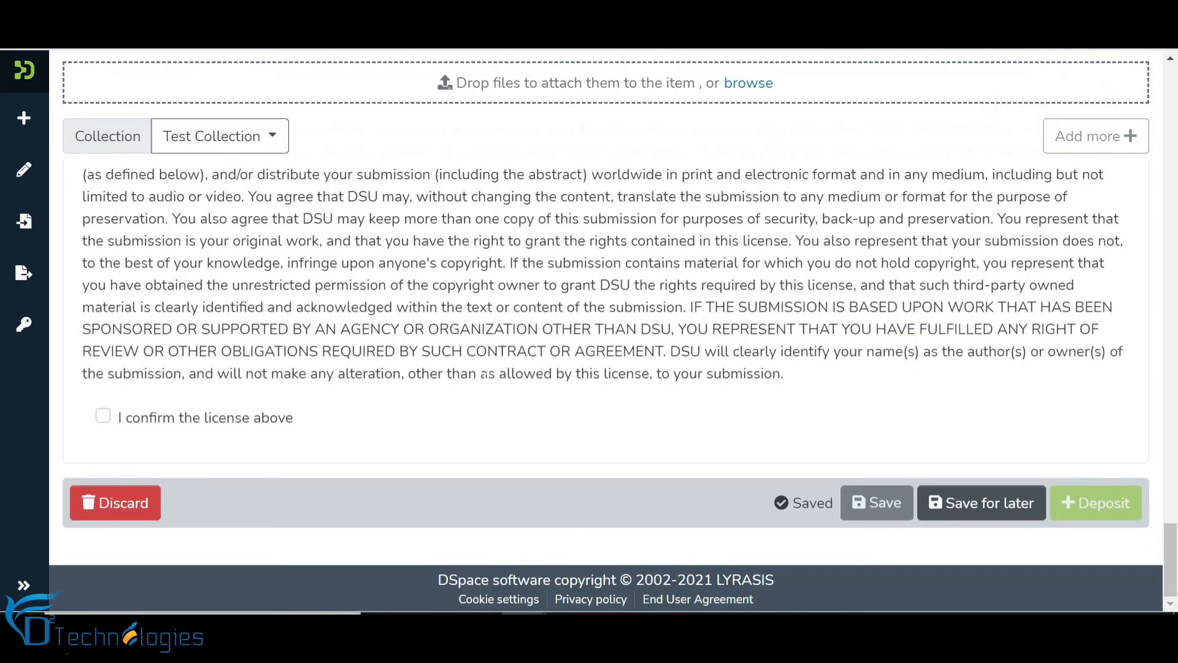
pyautogui.click(103, 415)
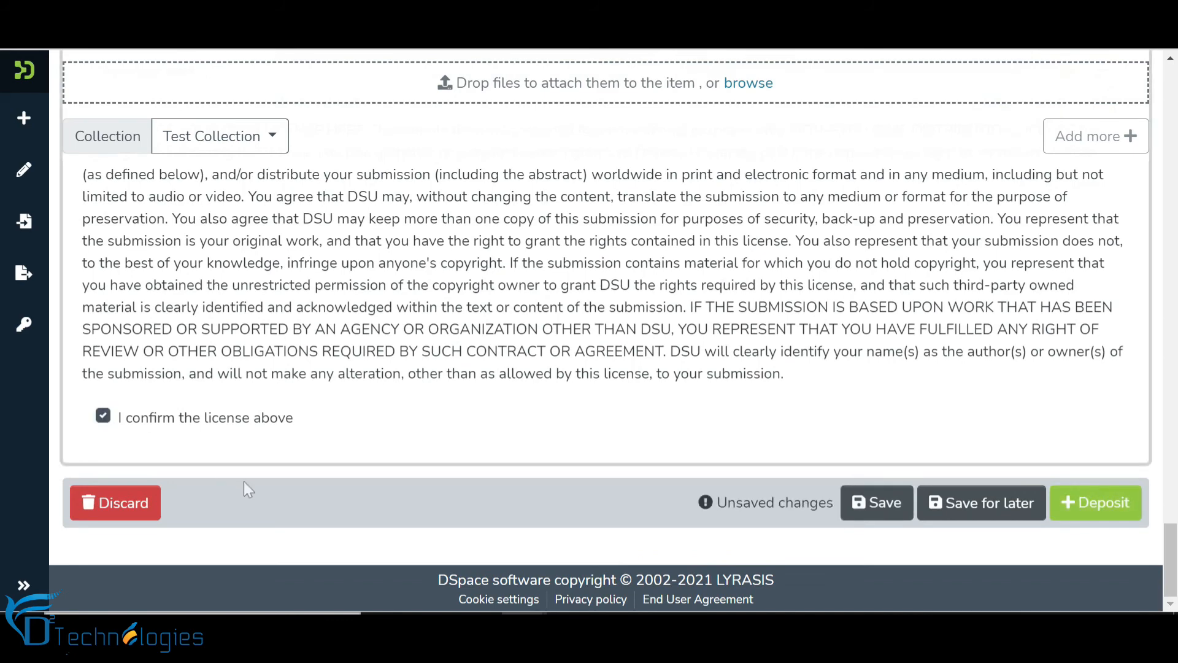
pyautogui.click(140, 502)
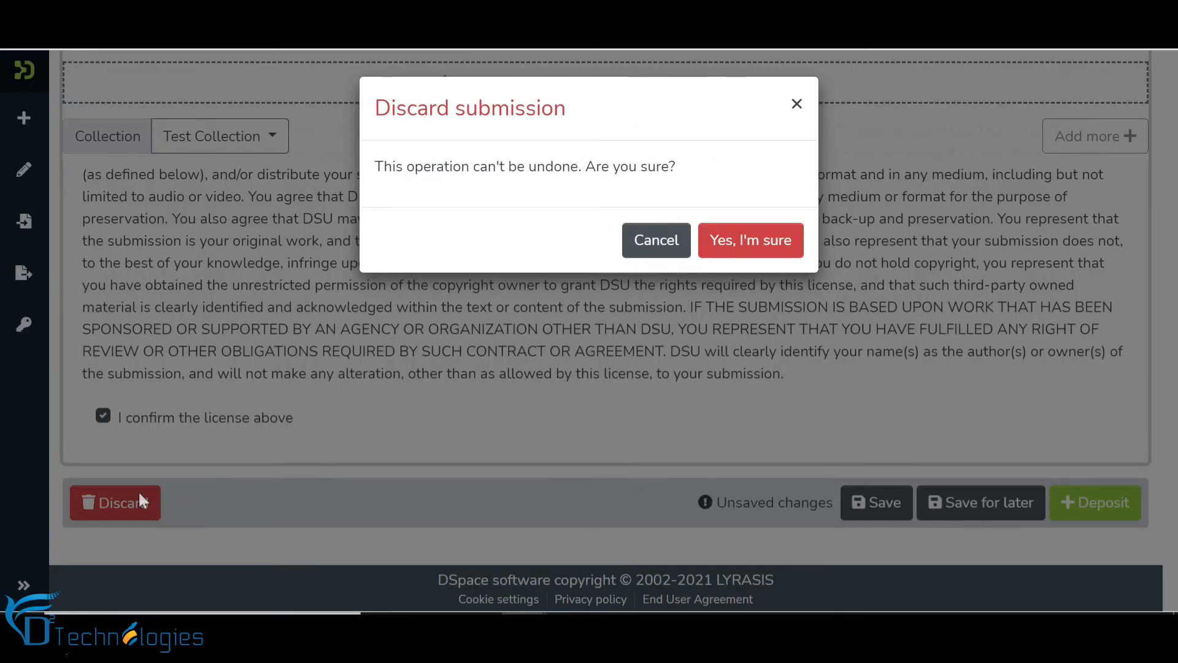
pyautogui.click(657, 259)
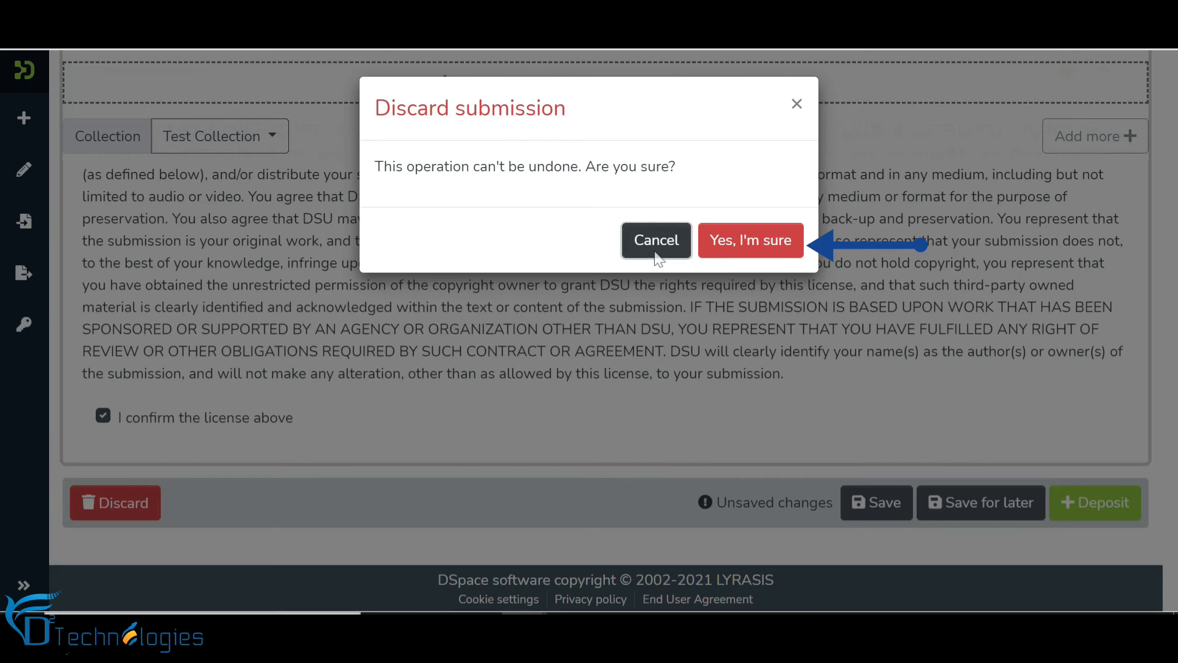
pyautogui.click(656, 255)
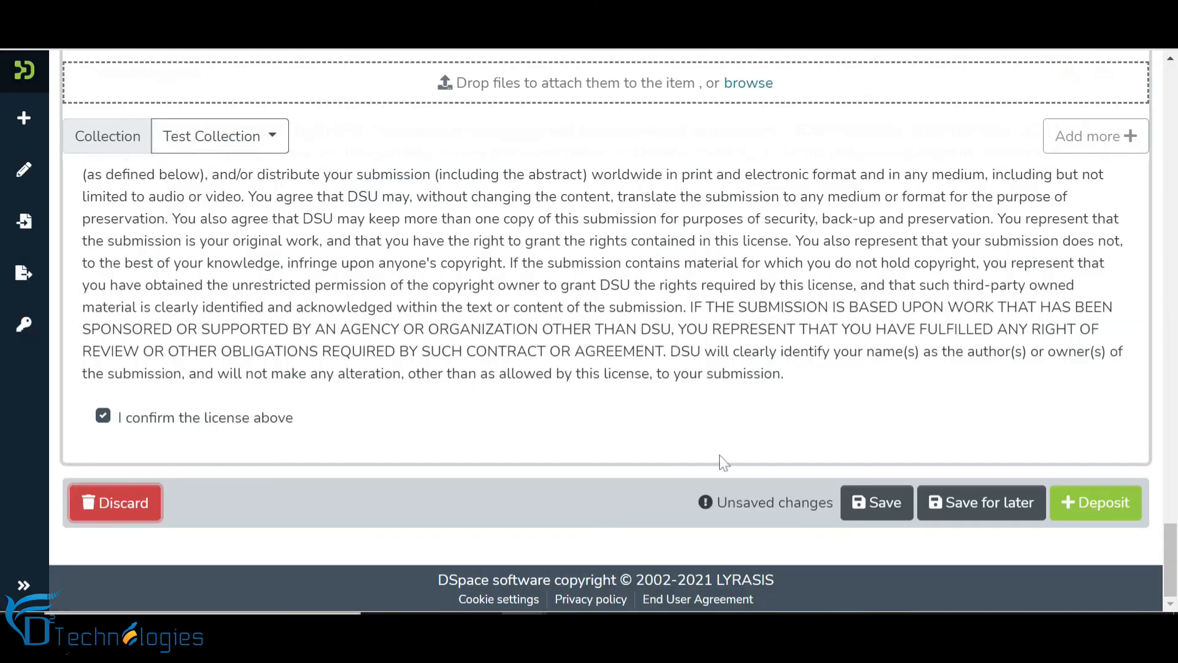
# Save the submission and deposit the item in Test Collection
pyautogui.click(876, 505)
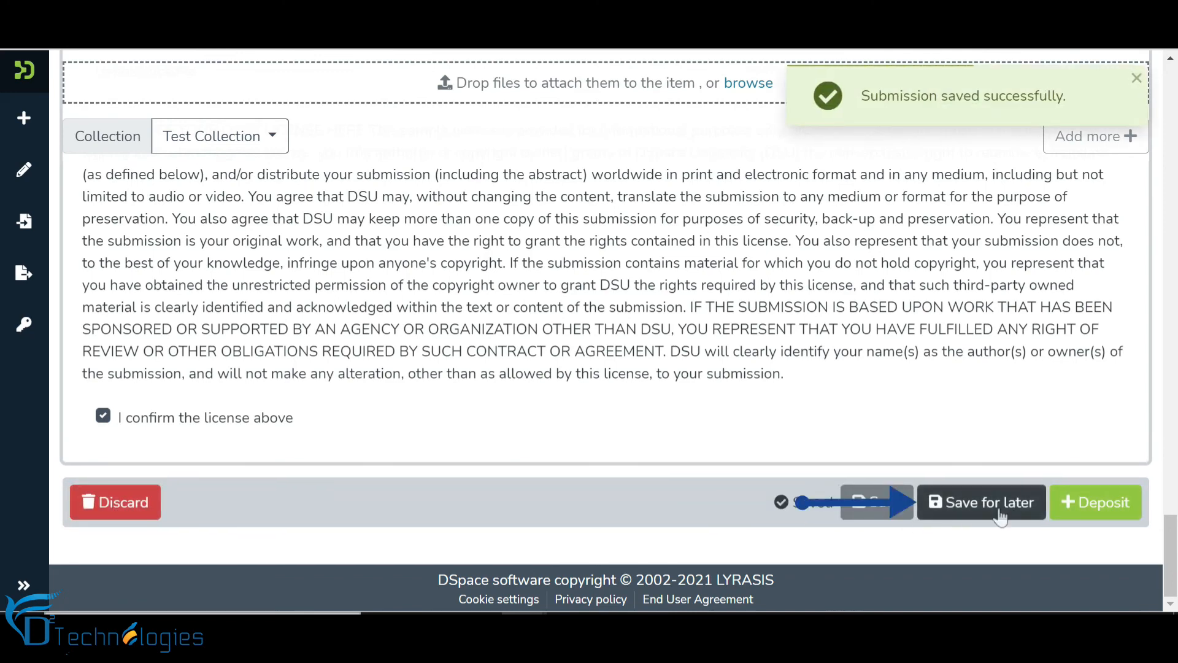
pyautogui.click(1098, 514)
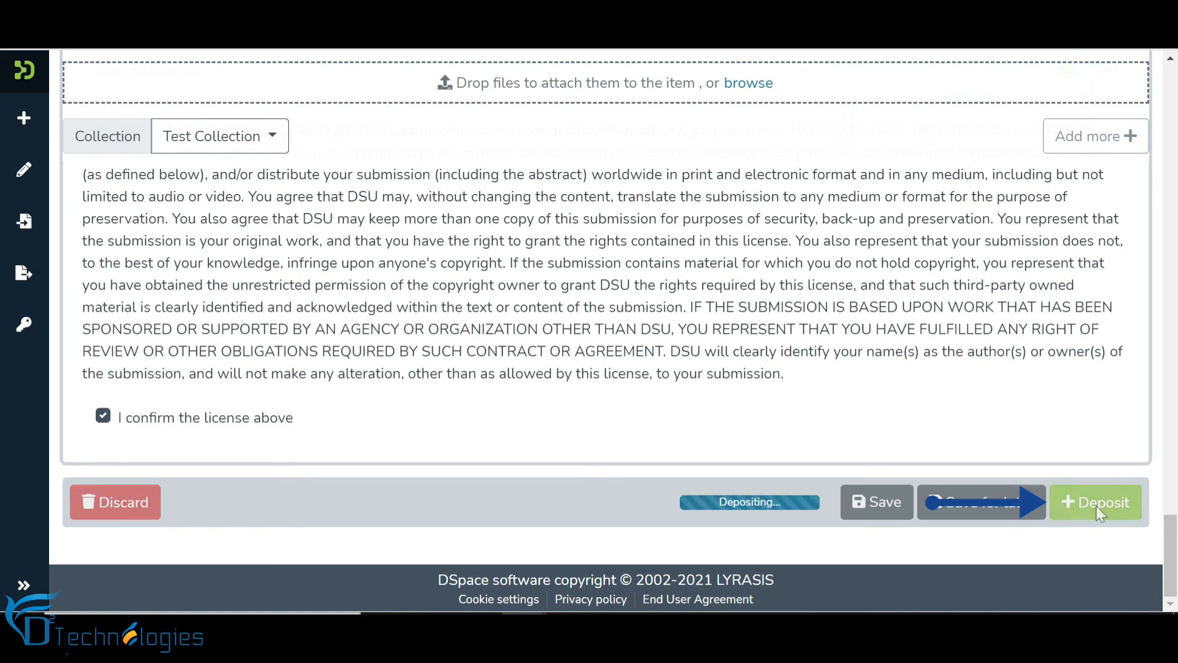